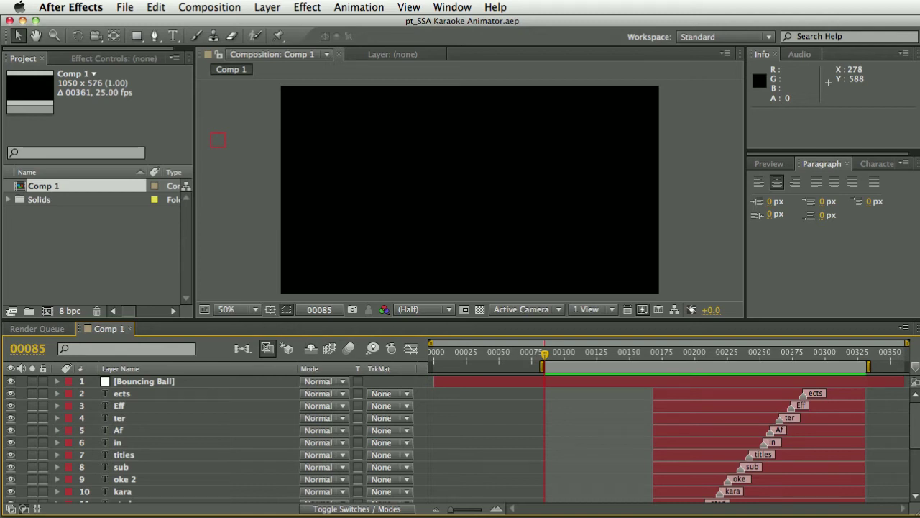
- RAM-preview Comp 1's finished karaoke animation with the bouncing ball, then stop playback
{"action": "key", "text": "KP_0"}
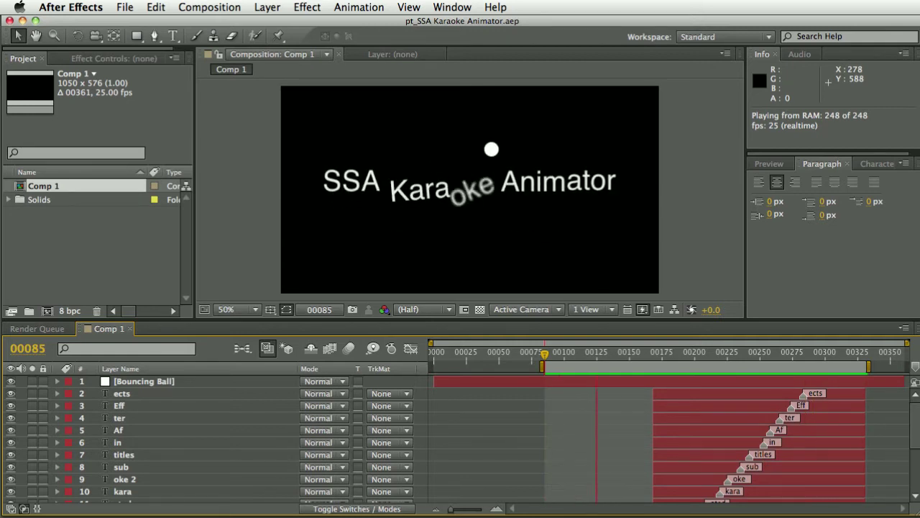
{"action": "key", "text": "space"}
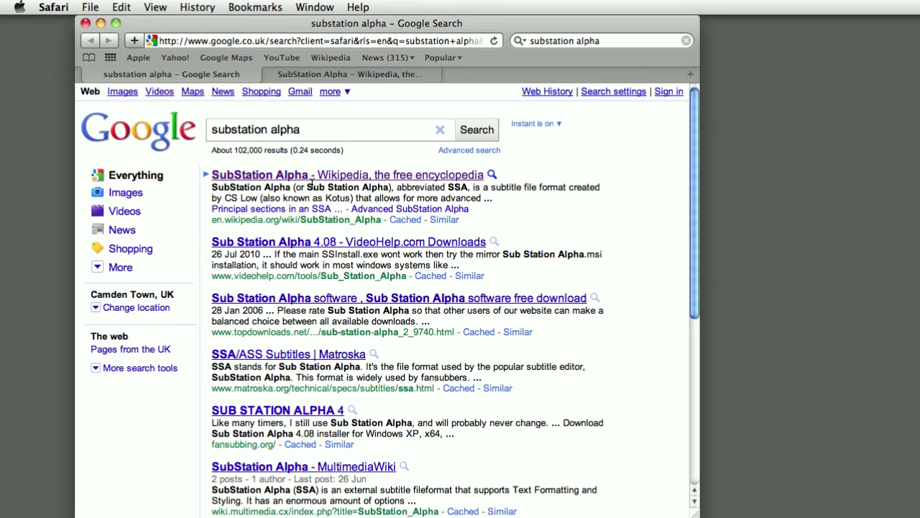
- Scroll the SubStation Alpha Wikipedia article down to 'Subtitling programs that support the SSA format'
{"action": "left_click", "coordinate": [324, 74]}
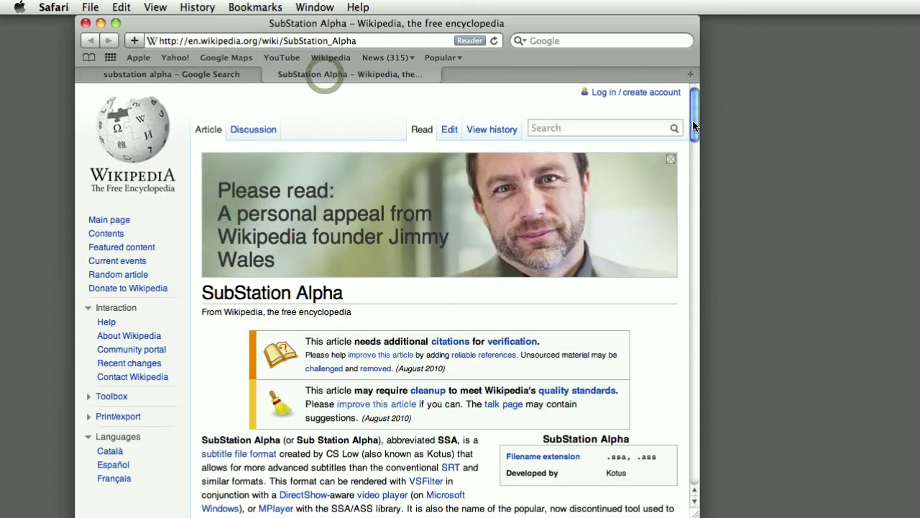
{"action": "left_click_drag", "start_coordinate": [692, 120], "coordinate": [669, 385]}
{"action": "scroll", "coordinate": [486, 329], "scroll_direction": "down", "scroll_amount": 1}
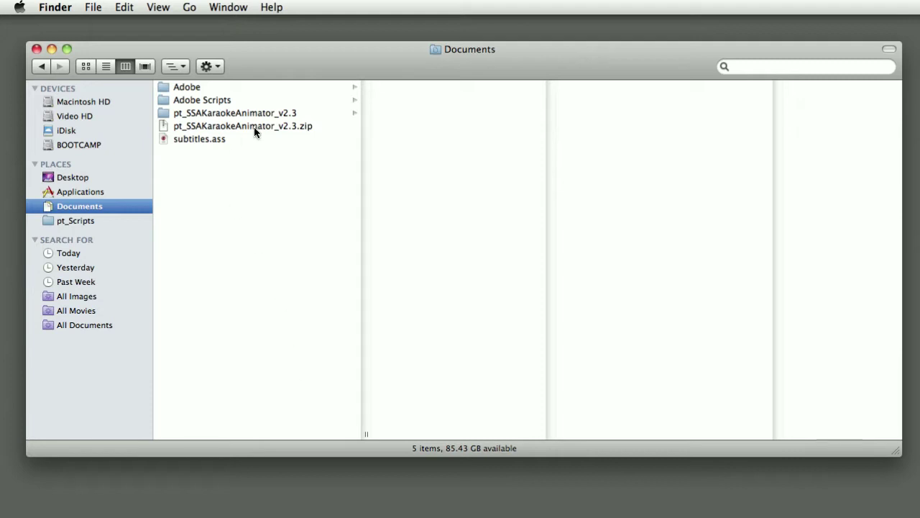
- Browse pt_SSAKaraokeAnimator_v2.3 > Installation & Help Docs > Script Files > Karaoke_Presets to list its 24 .ffx presets
{"action": "left_click", "coordinate": [248, 113]}
{"action": "left_click", "coordinate": [435, 87]}
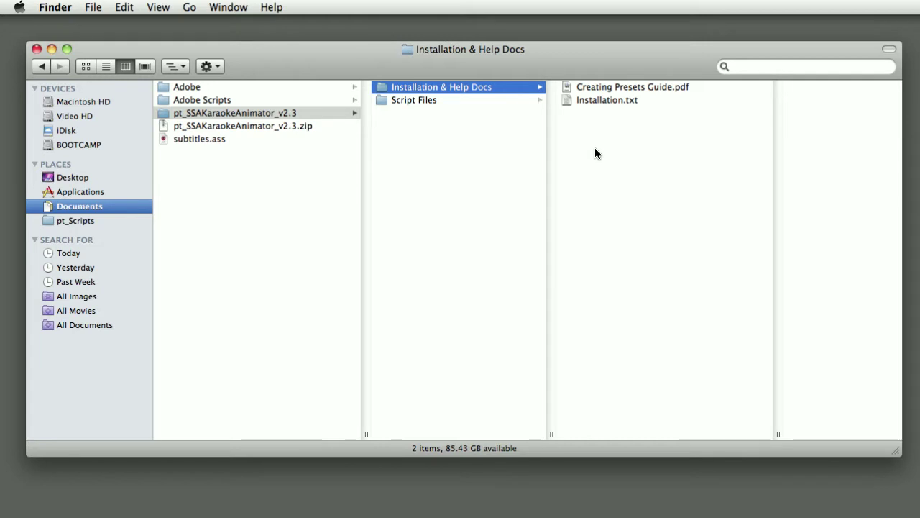
{"action": "left_click", "coordinate": [430, 99]}
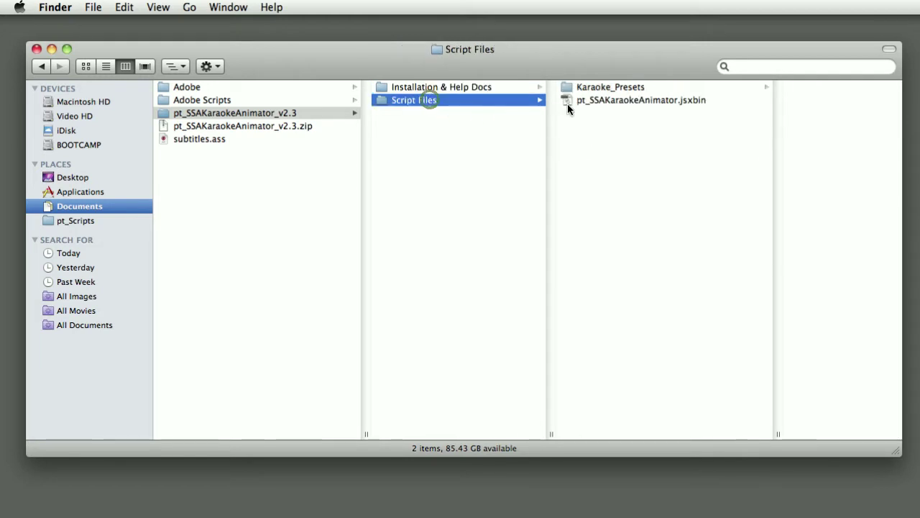
{"action": "left_click", "coordinate": [610, 88]}
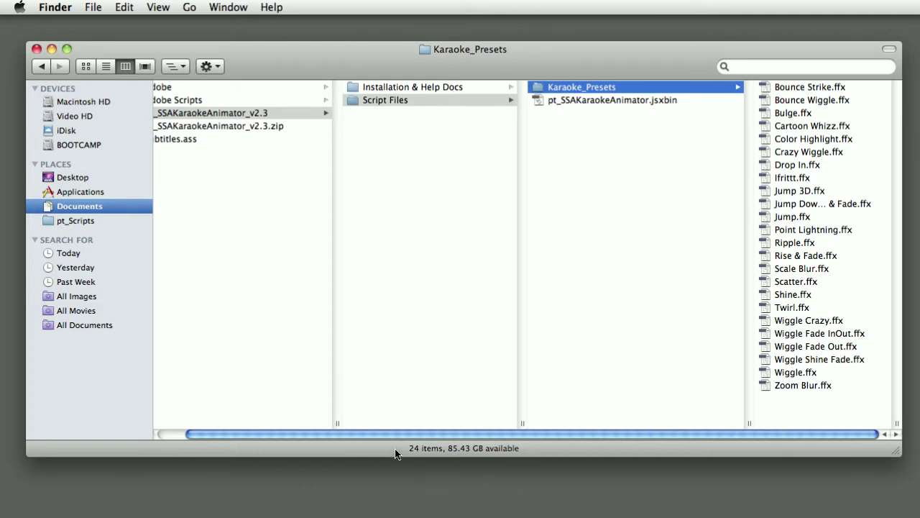
{"action": "left_click_drag", "start_coordinate": [367, 435], "coordinate": [361, 434]}
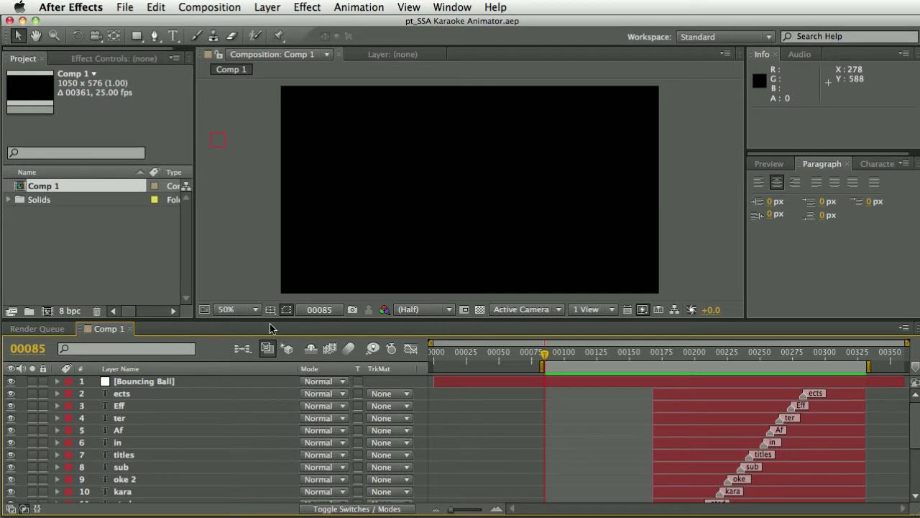
- Start a new empty untitled project from the File > New menu
{"action": "left_click", "coordinate": [124, 7]}
{"action": "mouse_move", "coordinate": [266, 25]}
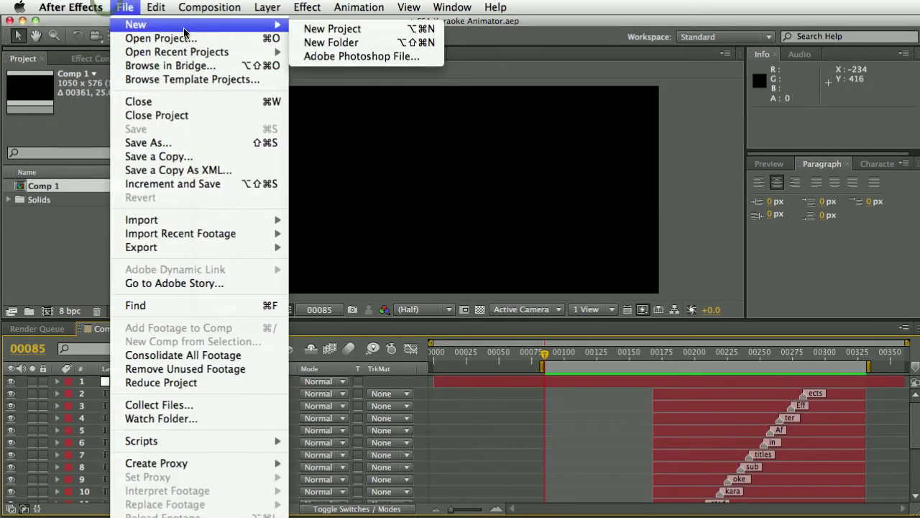
{"action": "left_click", "coordinate": [306, 29]}
- Launch pt_SSAKaraokeAnimator.jsxbin from the Window menu and dock it beside the Project panel
{"action": "left_click", "coordinate": [446, 6]}
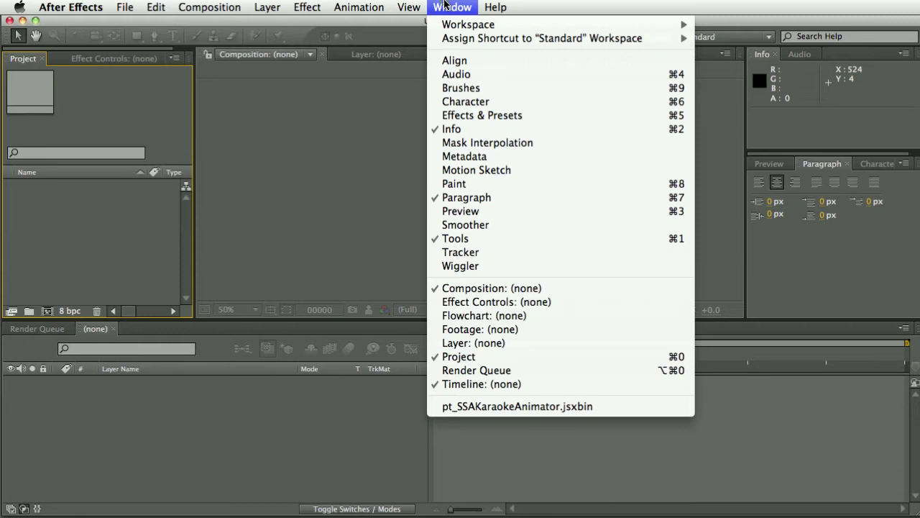
{"action": "left_click", "coordinate": [507, 408]}
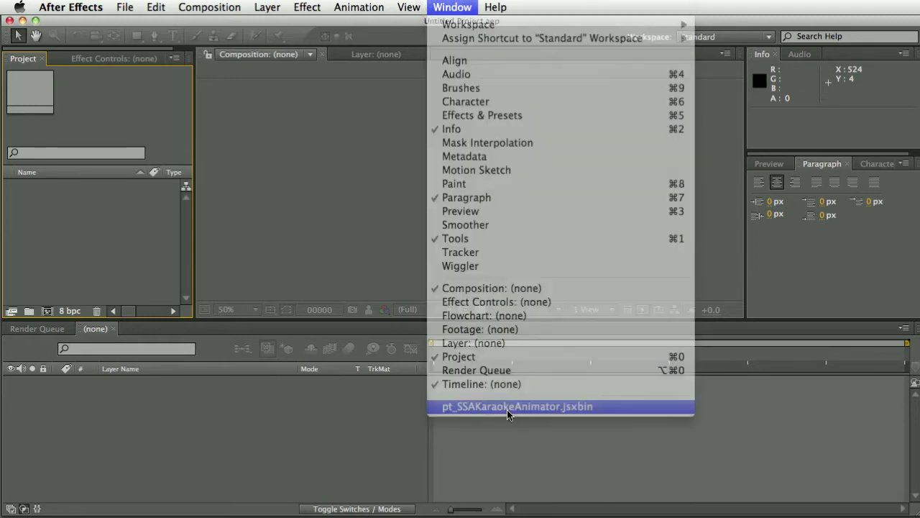
{"action": "left_click_drag", "start_coordinate": [245, 248], "coordinate": [264, 169]}
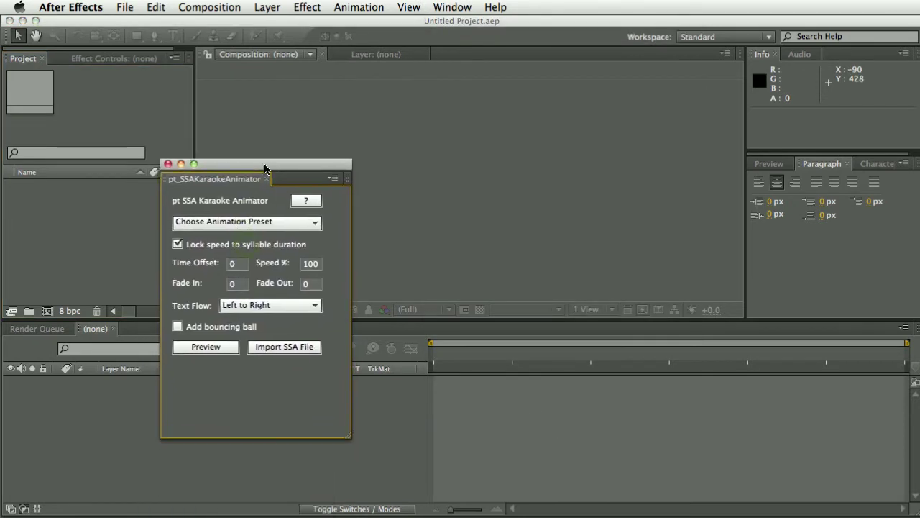
{"action": "left_click_drag", "start_coordinate": [160, 180], "coordinate": [101, 151]}
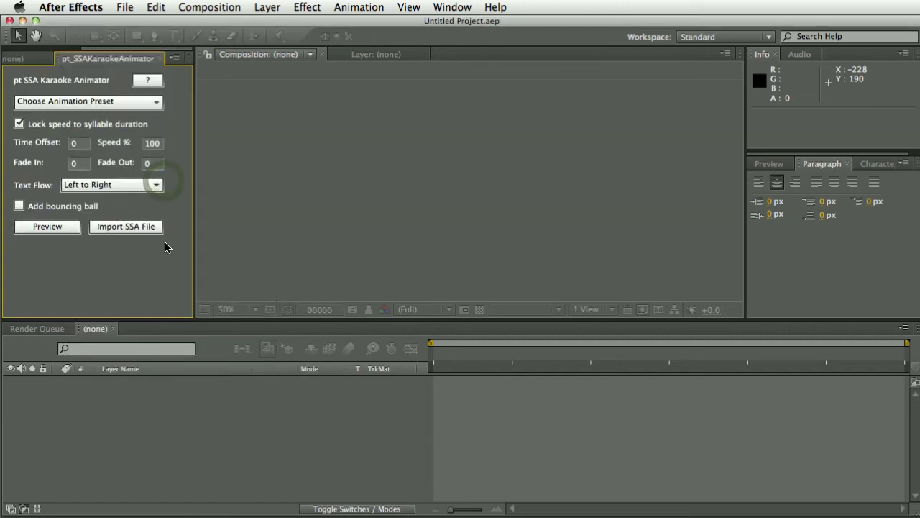
- Create a new composition, Comp 1, with the default settings
{"action": "left_click", "coordinate": [335, 430]}
{"action": "key", "text": "super+n"}
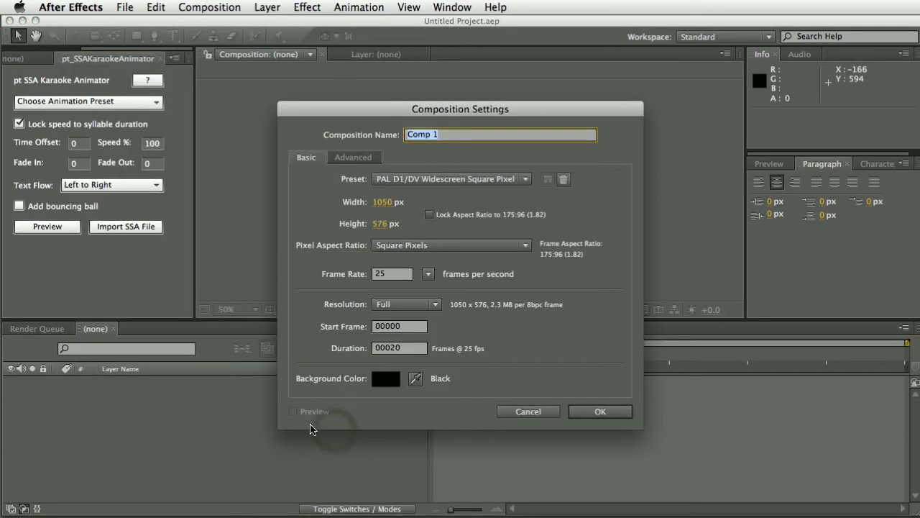
{"action": "key", "text": "Return"}
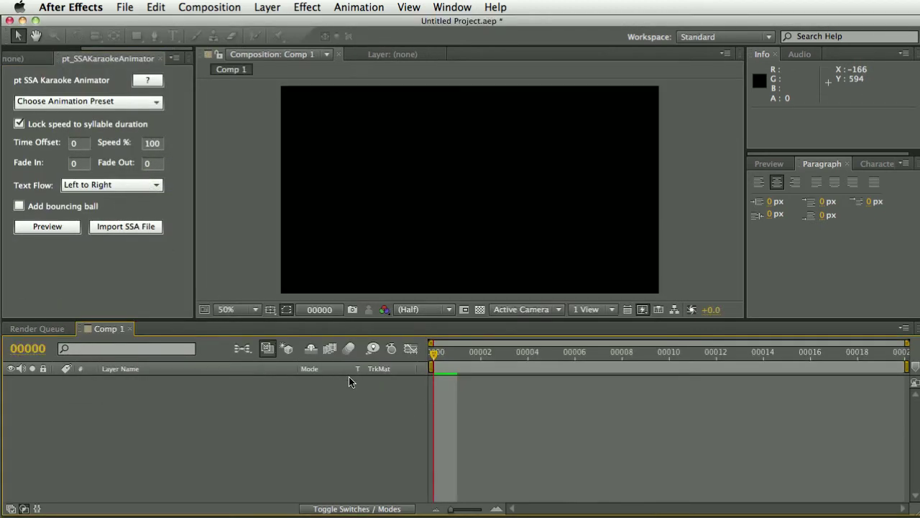
- Add a temporary 'test' text layer, check its Helvetica 80 px character style, then delete it
{"action": "left_click", "coordinate": [257, 7]}
{"action": "mouse_move", "coordinate": [263, 26]}
{"action": "left_click", "coordinate": [460, 30]}
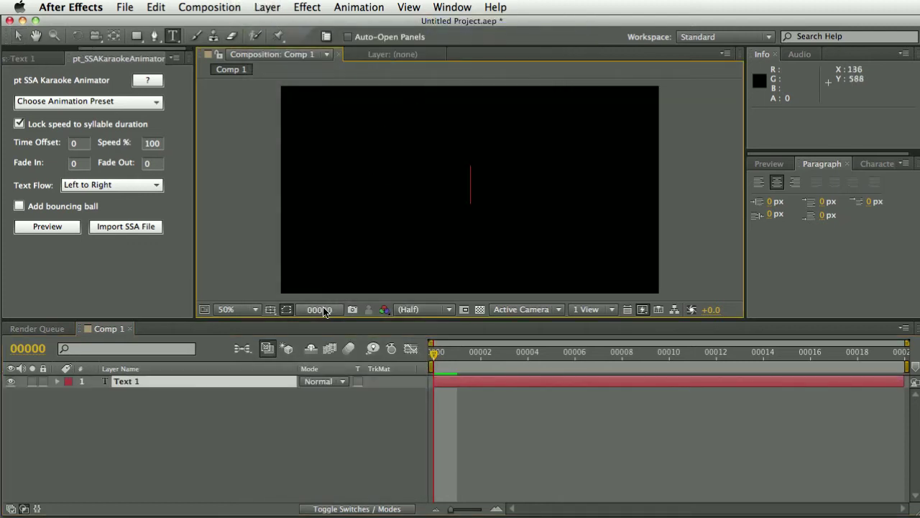
{"action": "type", "text": "test"}
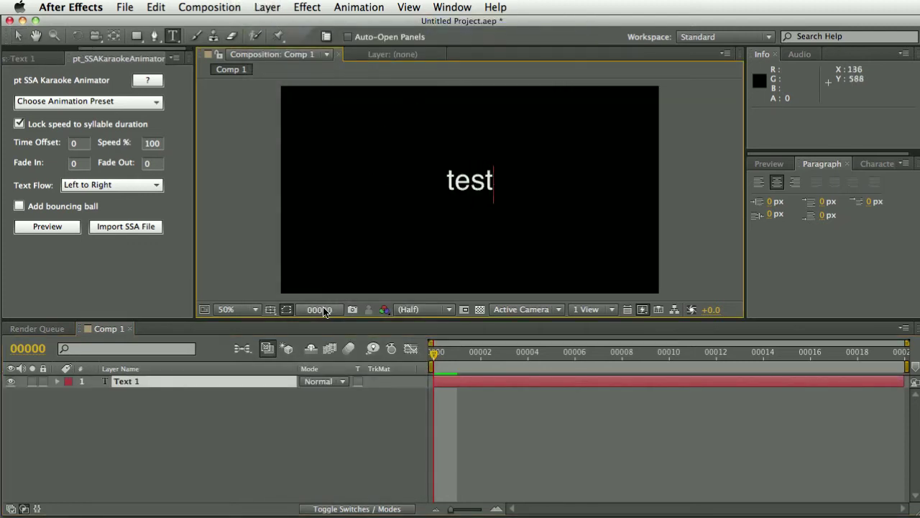
{"action": "key", "text": "KP_Enter"}
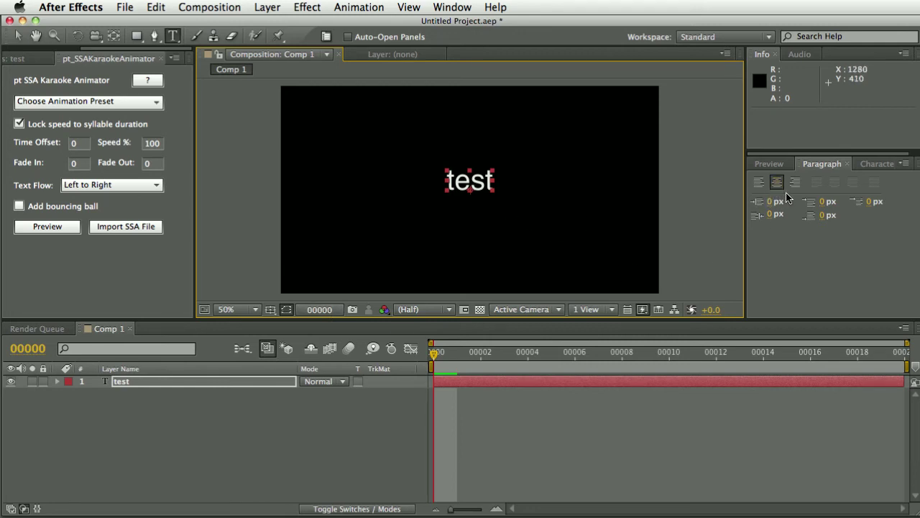
{"action": "left_click", "coordinate": [873, 167]}
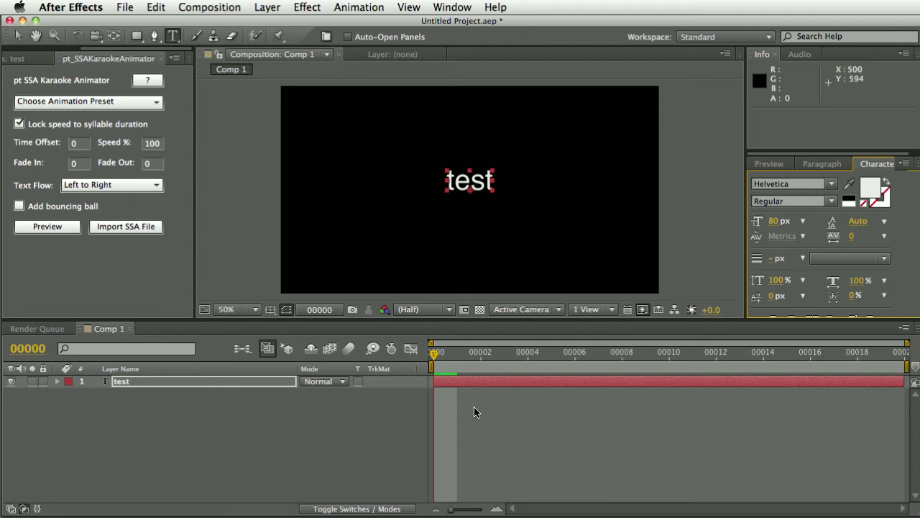
{"action": "key", "text": "Delete"}
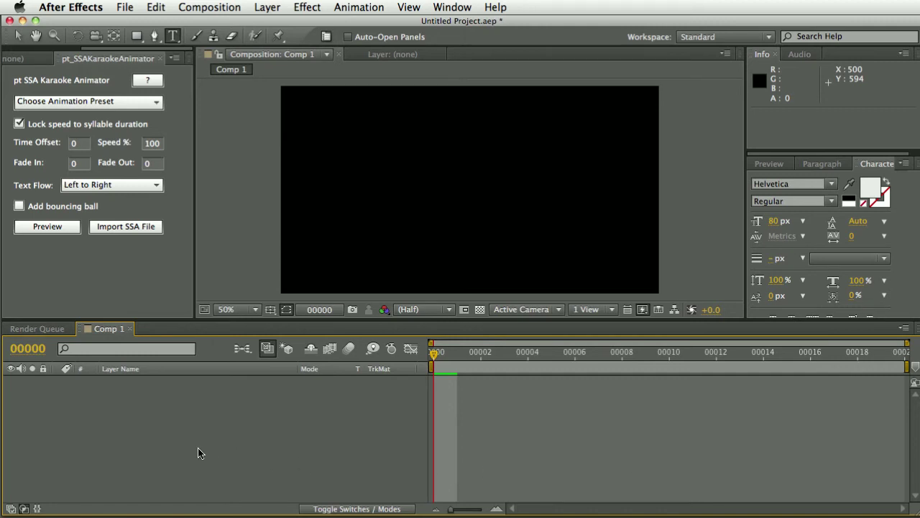
- Open the pt SSA Karaoke Animator v2.3 help window, move it into view and scroll its text
{"action": "left_click", "coordinate": [146, 82]}
{"action": "left_click_drag", "start_coordinate": [444, 135], "coordinate": [360, 46]}
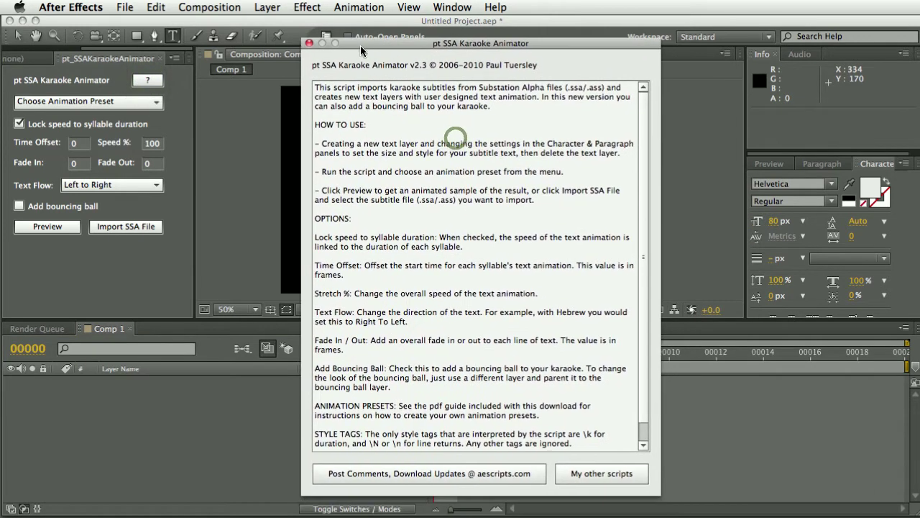
{"action": "left_click", "coordinate": [645, 231]}
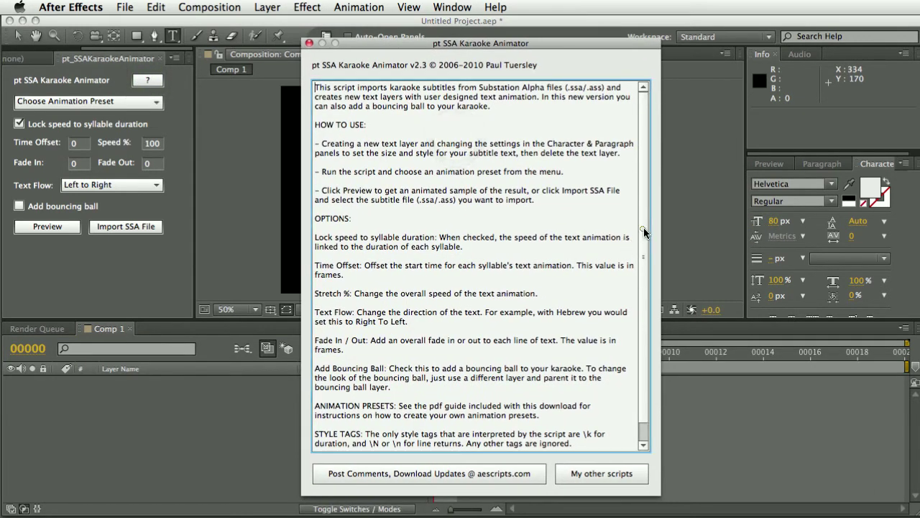
{"action": "mouse_move", "coordinate": [645, 231]}
{"action": "left_mouse_down"}
{"action": "mouse_move", "coordinate": [643, 285]}
{"action": "mouse_move", "coordinate": [642, 226]}
{"action": "left_mouse_up"}
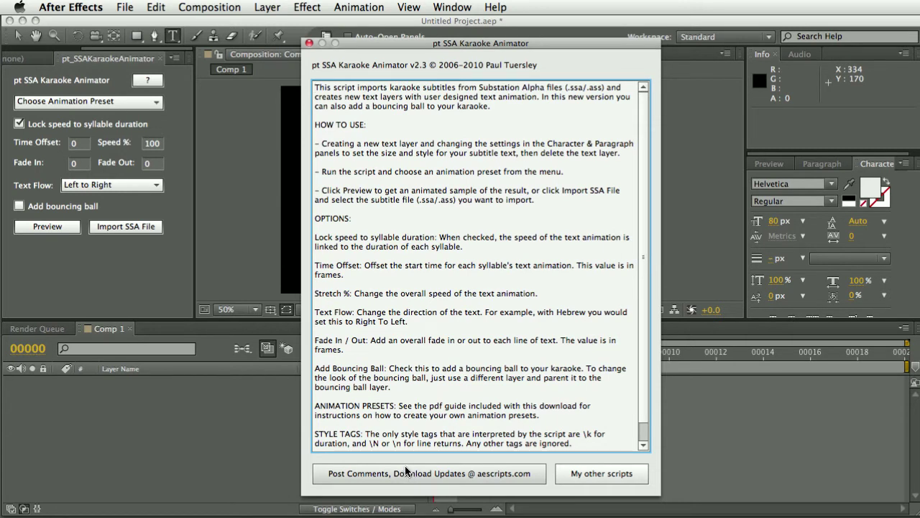
- Close the help window, choose the Shine.ffx preset and generate its 'hit me baby one more time' preview
{"action": "left_click", "coordinate": [310, 43]}
{"action": "left_click", "coordinate": [130, 101]}
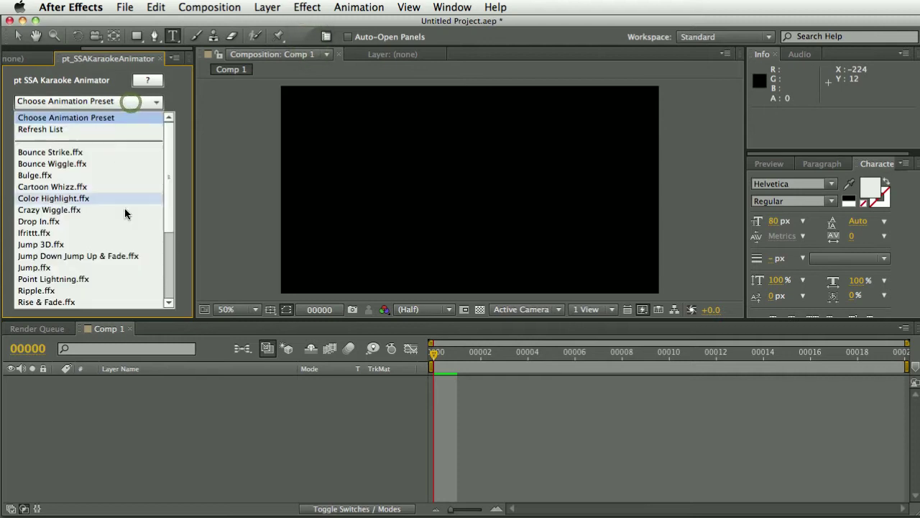
{"action": "left_click_drag", "start_coordinate": [167, 180], "coordinate": [152, 251]}
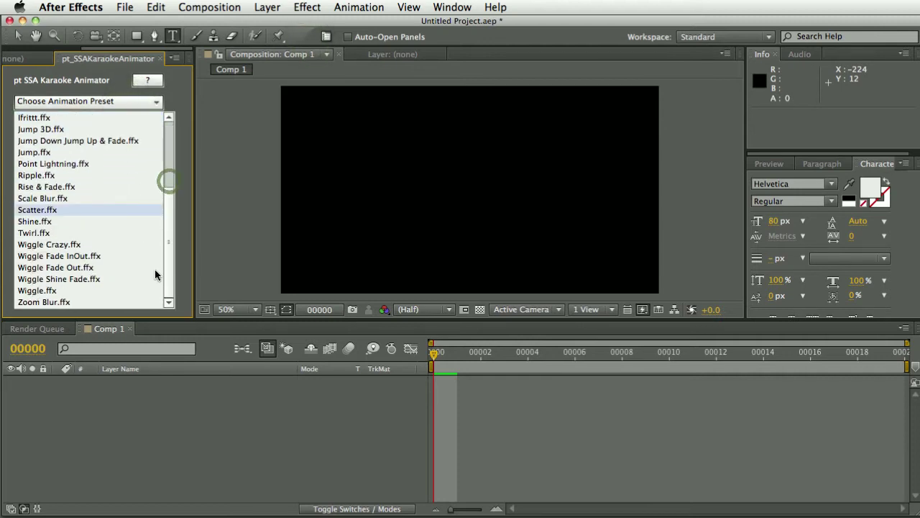
{"action": "scroll", "coordinate": [155, 274], "scroll_direction": "up", "scroll_amount": 5}
{"action": "left_click", "coordinate": [88, 102]}
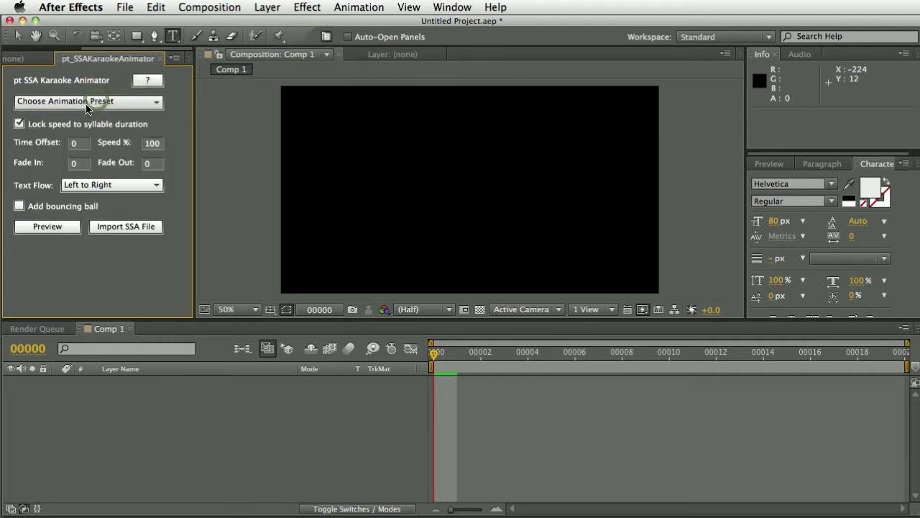
{"action": "left_click", "coordinate": [88, 103]}
{"action": "left_click_drag", "start_coordinate": [167, 182], "coordinate": [164, 241]}
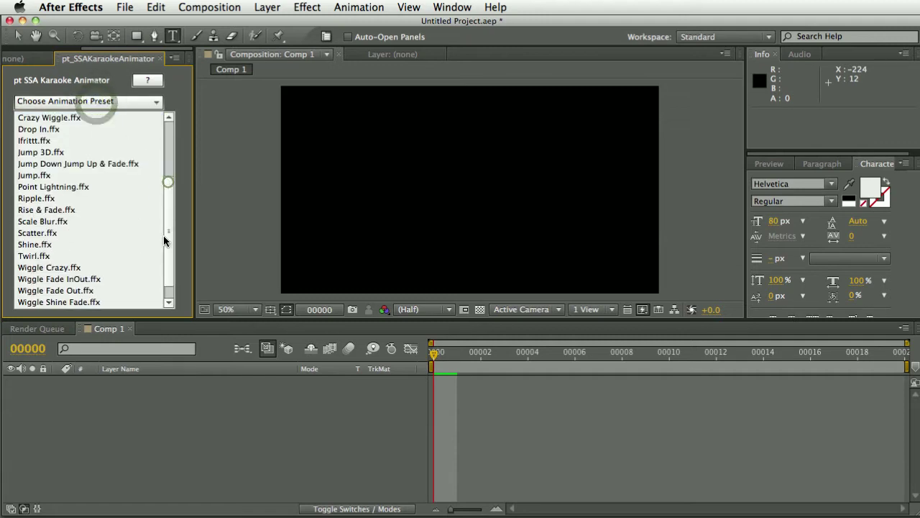
{"action": "scroll", "coordinate": [143, 228], "scroll_direction": "up", "scroll_amount": 1}
{"action": "left_click", "coordinate": [51, 256]}
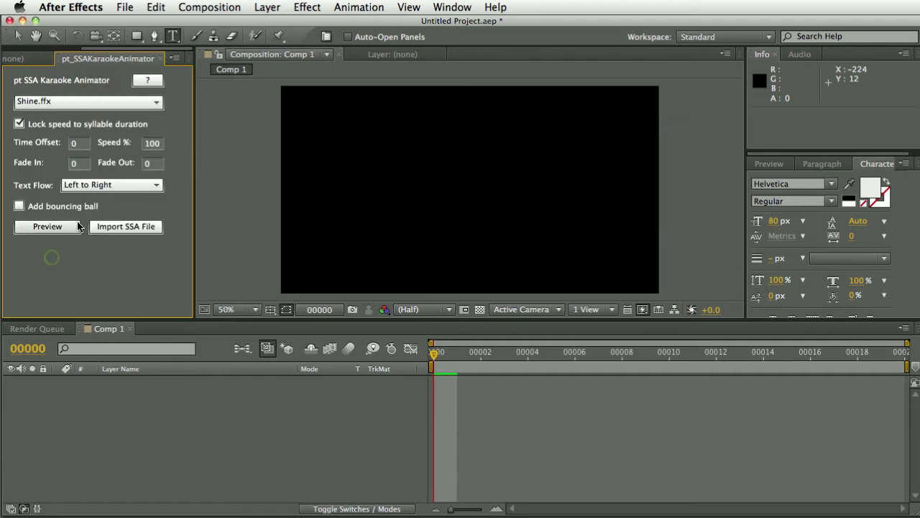
{"action": "left_click", "coordinate": [57, 228]}
{"action": "left_click", "coordinate": [59, 228]}
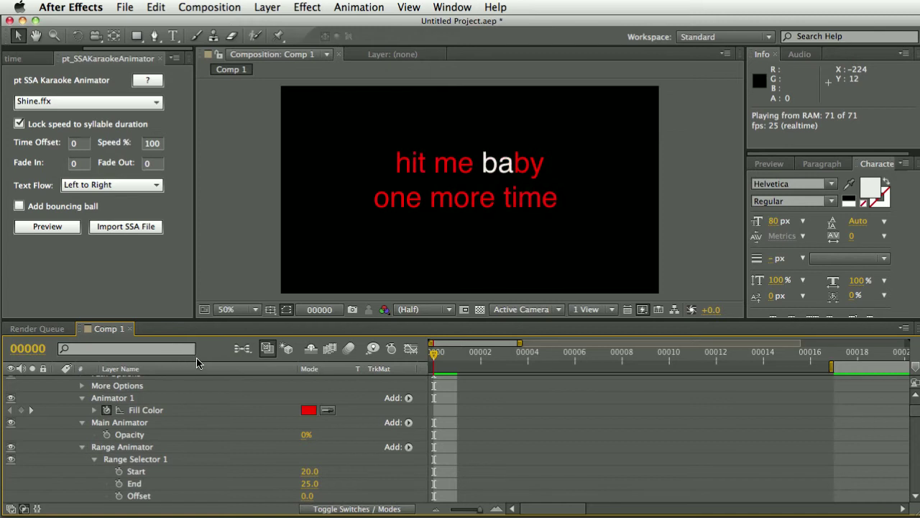
- Stop the Shine preview and delete its animator groups and all preview layers
{"action": "left_click", "coordinate": [205, 359]}
{"action": "left_click", "coordinate": [148, 424]}
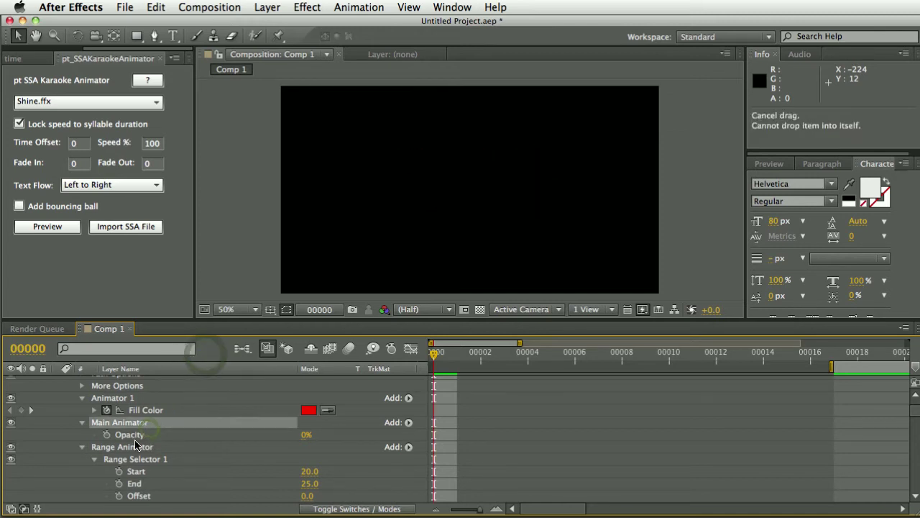
{"action": "left_click", "coordinate": [135, 445], "text": "shift"}
{"action": "key", "text": "Delete"}
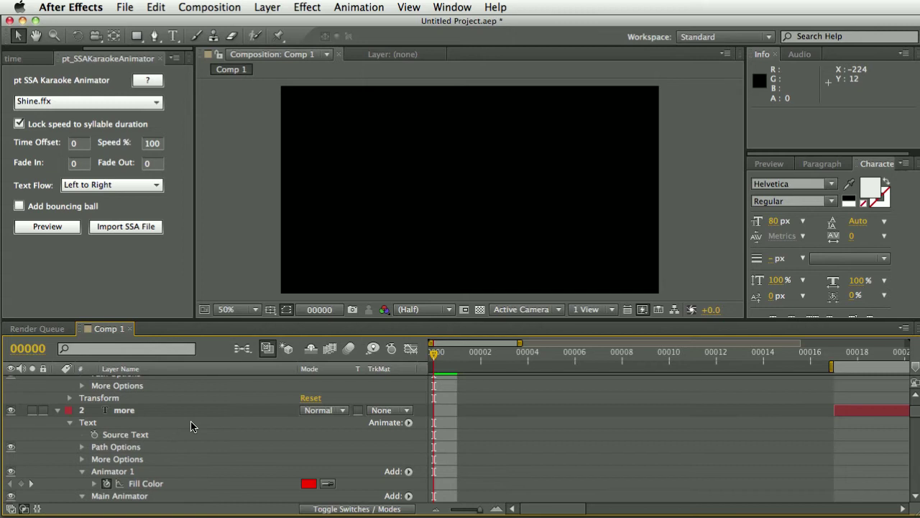
{"action": "key", "text": "super+a"}
{"action": "key", "text": "Delete"}
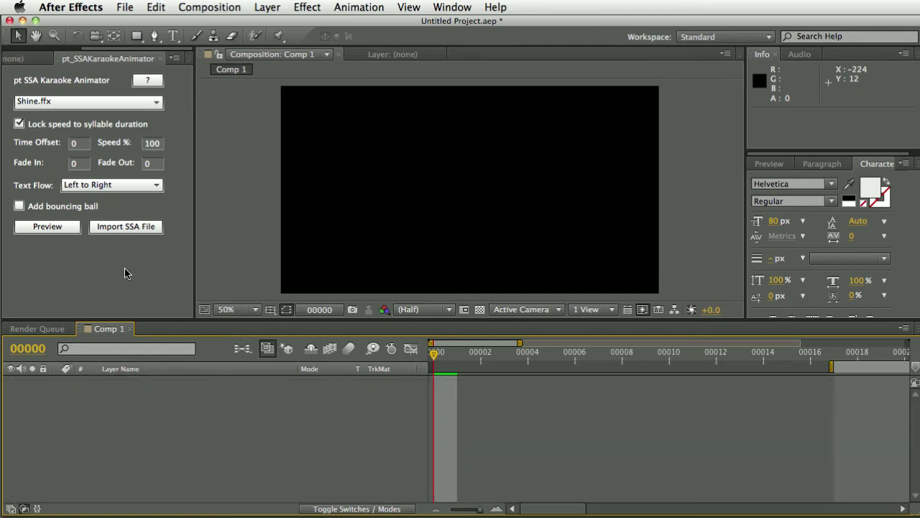
- Enable 'Add bouncing ball' and regenerate the karaoke preview, then stop playback
{"action": "left_click", "coordinate": [62, 226]}
{"action": "left_click", "coordinate": [21, 206]}
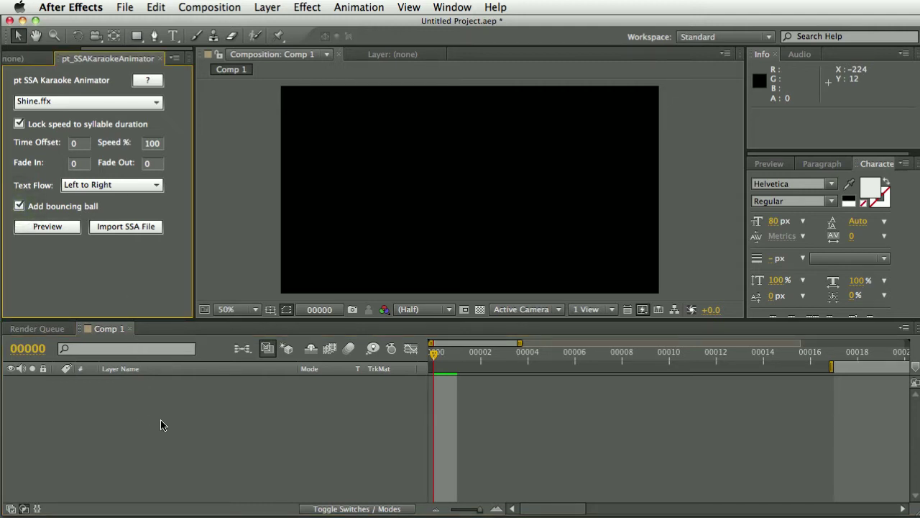
{"action": "left_click", "coordinate": [57, 228]}
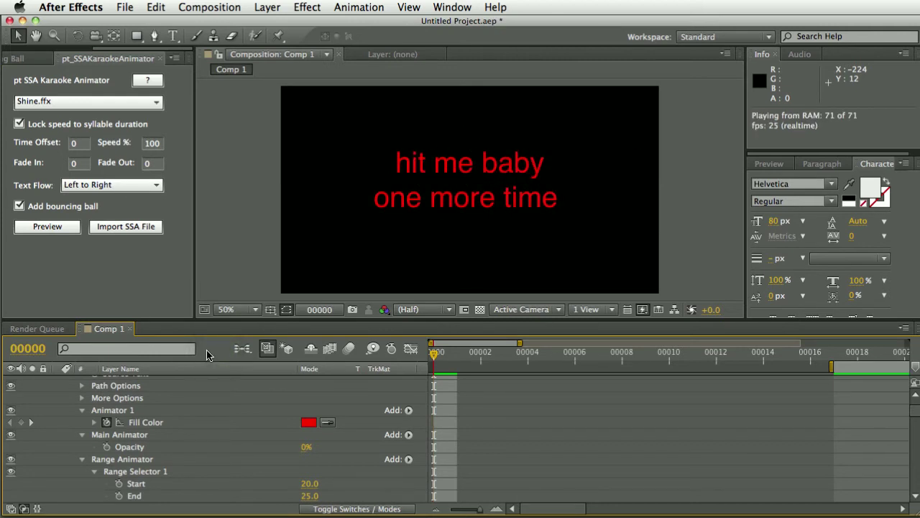
{"action": "left_click", "coordinate": [152, 410]}
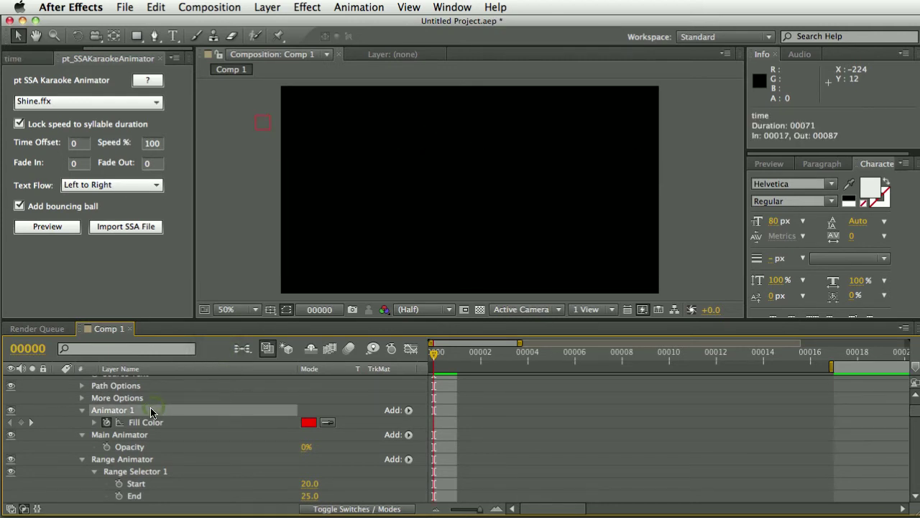
- Collapse all layer properties and show the Bouncing Ball layer's Effect Controls with F3
{"action": "scroll", "coordinate": [152, 413], "scroll_direction": "up", "scroll_amount": 3}
{"action": "scroll", "coordinate": [155, 417], "scroll_direction": "down", "scroll_amount": 1}
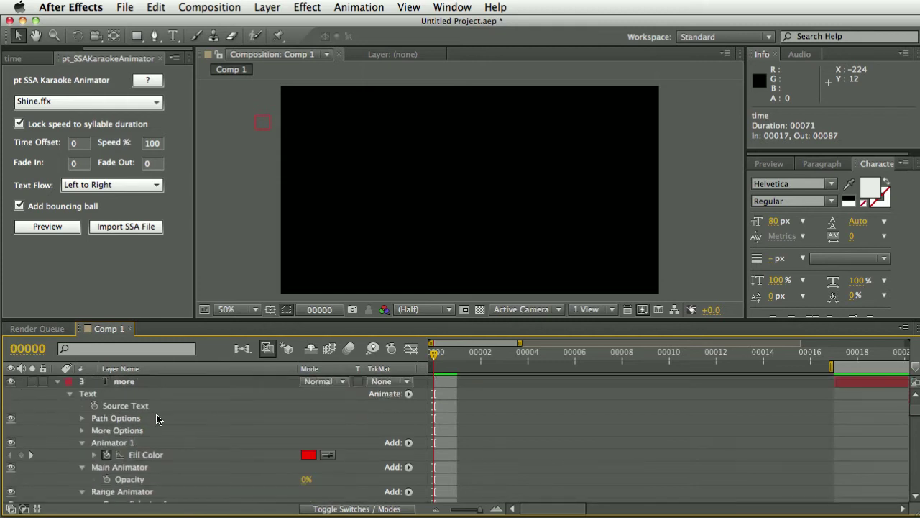
{"action": "left_click", "coordinate": [151, 410]}
{"action": "key", "text": "super+a"}
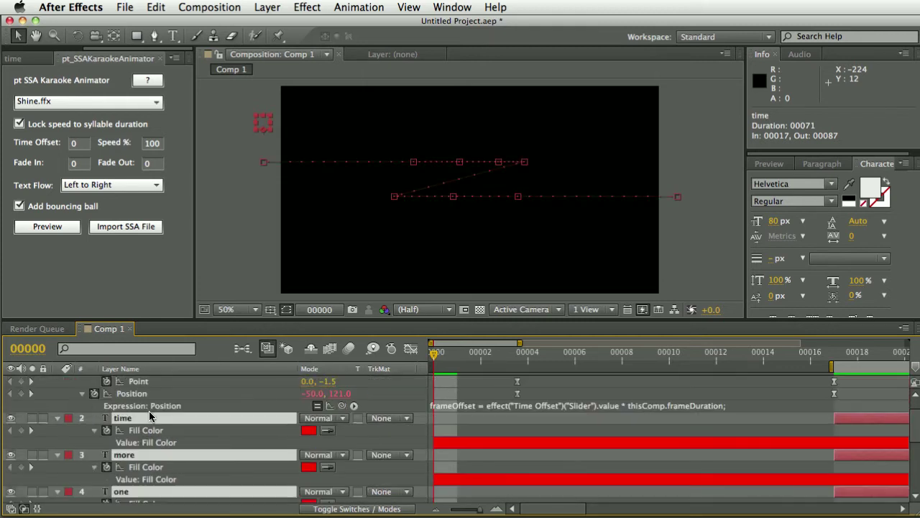
{"action": "key", "text": "u"}
{"action": "left_click", "coordinate": [189, 496]}
{"action": "left_click", "coordinate": [147, 383]}
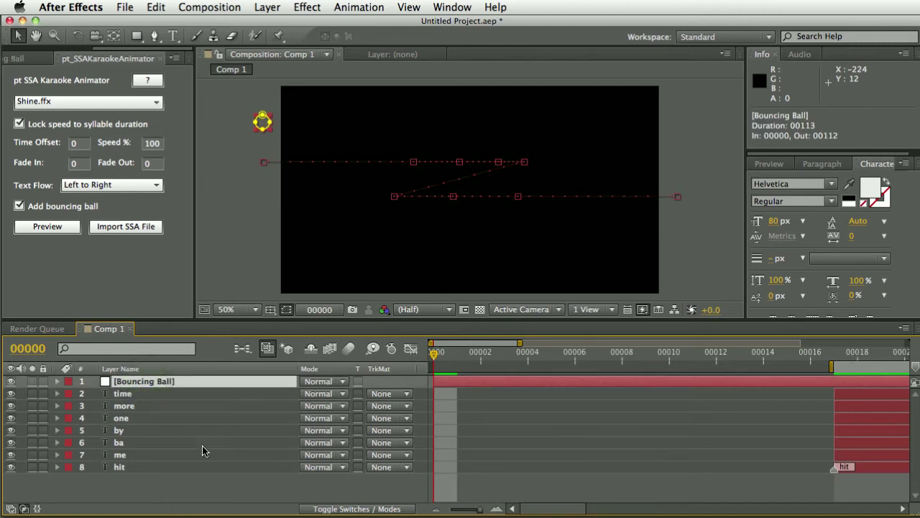
{"action": "key", "text": "F3"}
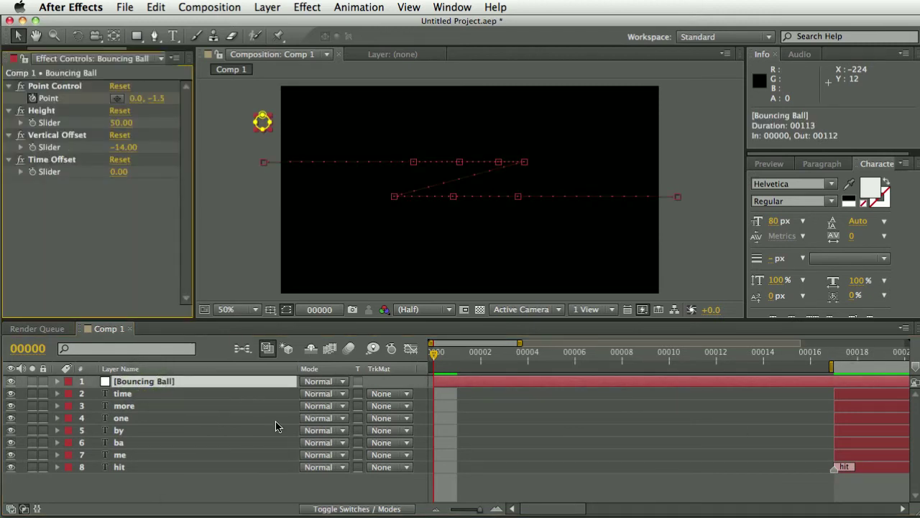
- Raise the bouncing ball's Height to 167 and RAM-preview the higher bounce
{"action": "scroll", "coordinate": [736, 463], "scroll_direction": "right", "scroll_amount": 5}
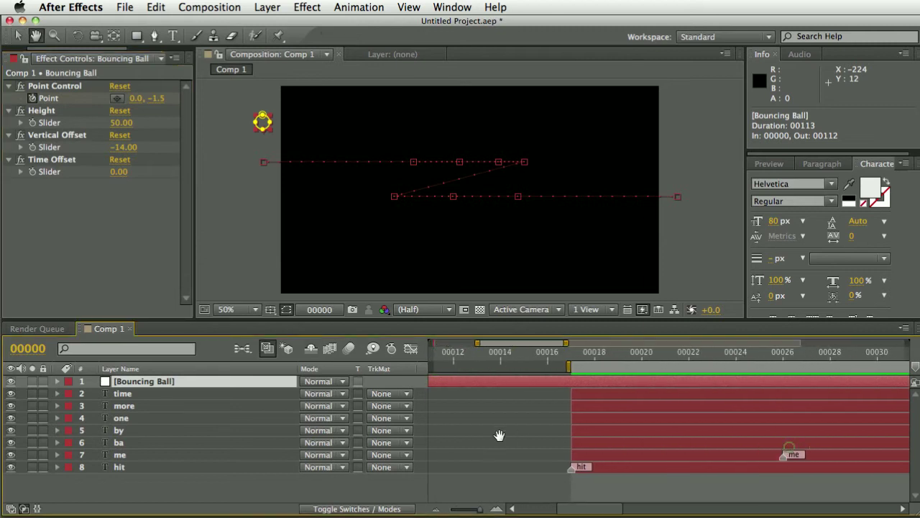
{"action": "left_click_drag", "start_coordinate": [585, 357], "coordinate": [610, 362]}
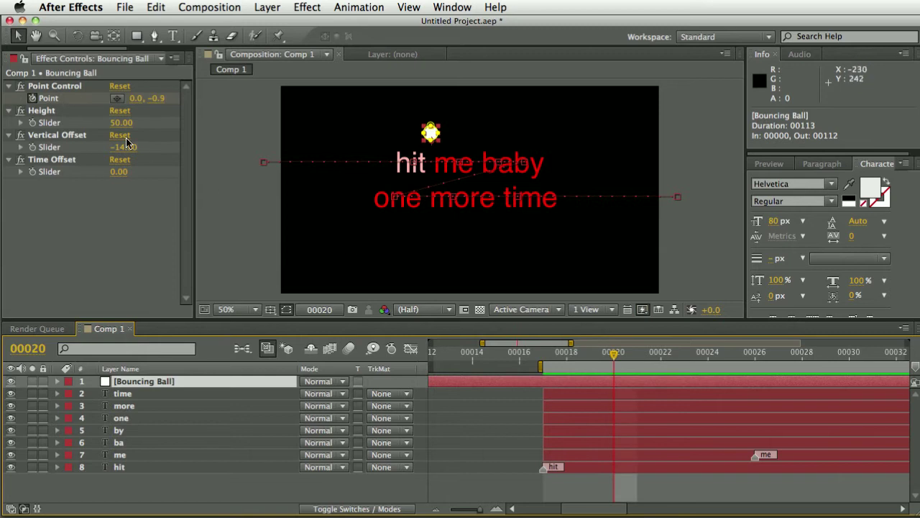
{"action": "left_click_drag", "start_coordinate": [123, 124], "coordinate": [197, 156]}
{"action": "key", "text": "KP_0"}
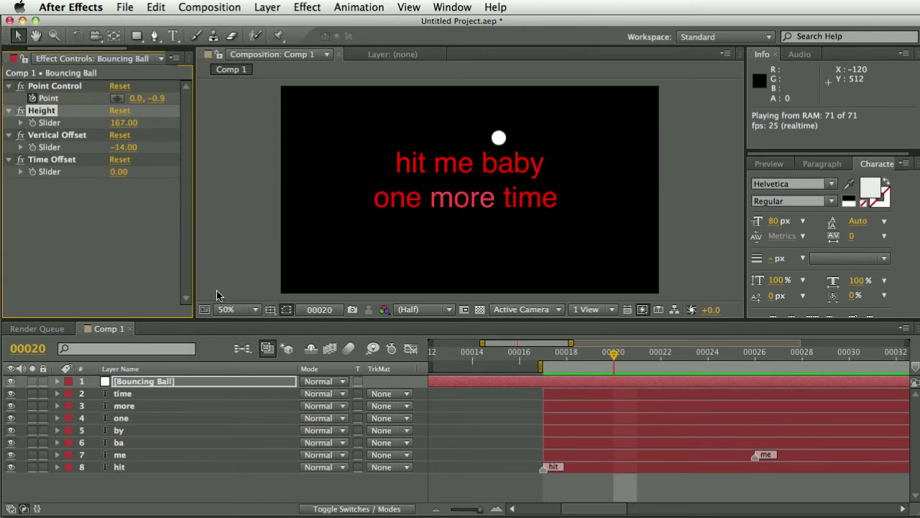
{"action": "key", "text": "space"}
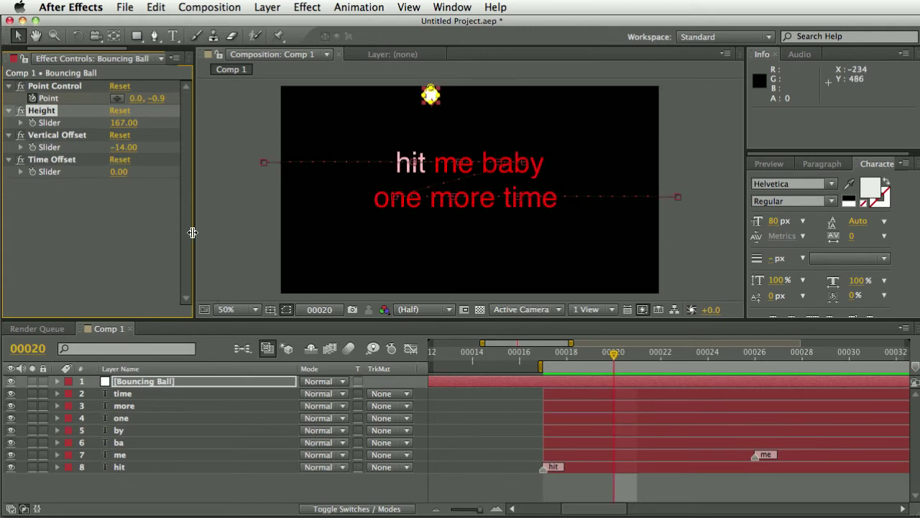
- Set Vertical Offset to 11 and Time Offset to 0.80, then replay the preview
{"action": "left_click_drag", "start_coordinate": [605, 362], "coordinate": [760, 379]}
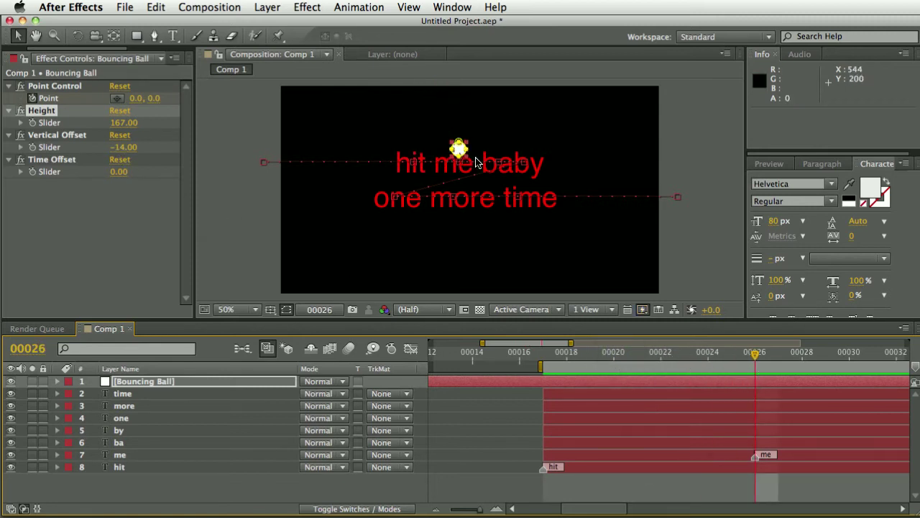
{"action": "left_click_drag", "start_coordinate": [116, 149], "coordinate": [143, 147]}
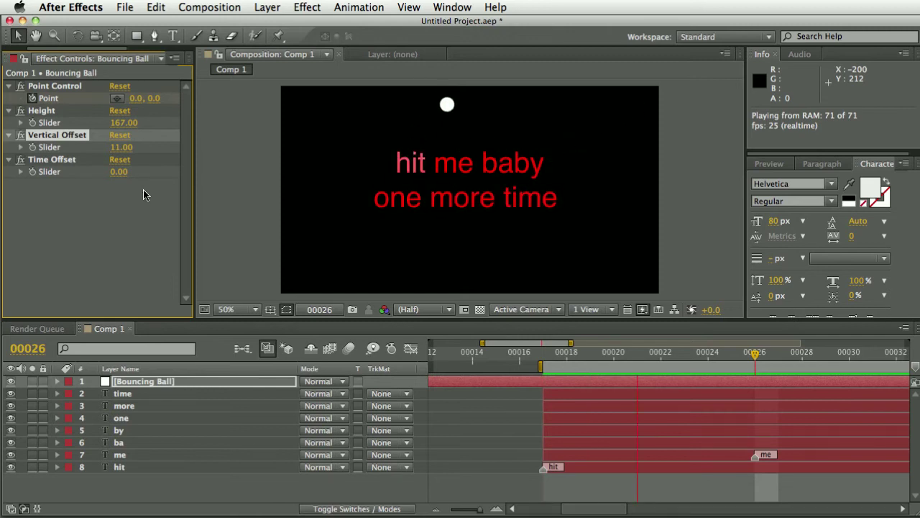
{"action": "key", "text": "space"}
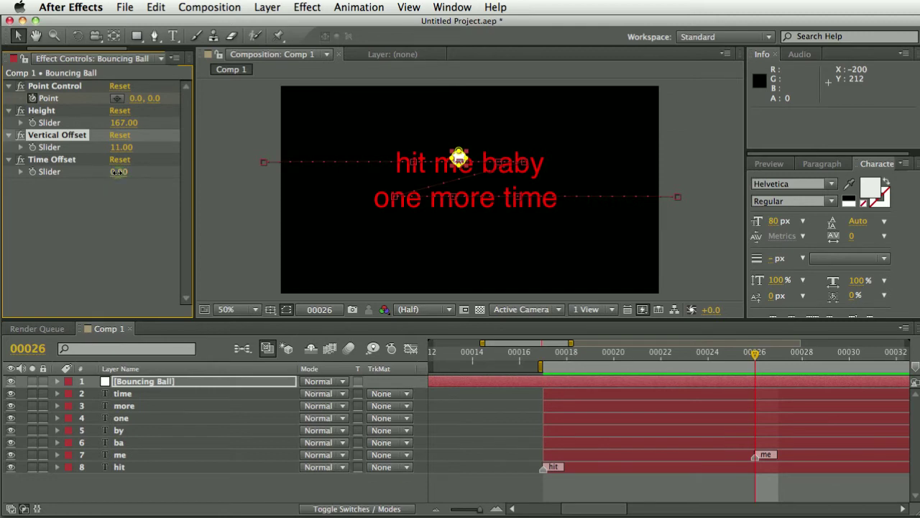
{"action": "left_click_drag", "start_coordinate": [119, 173], "coordinate": [126, 174]}
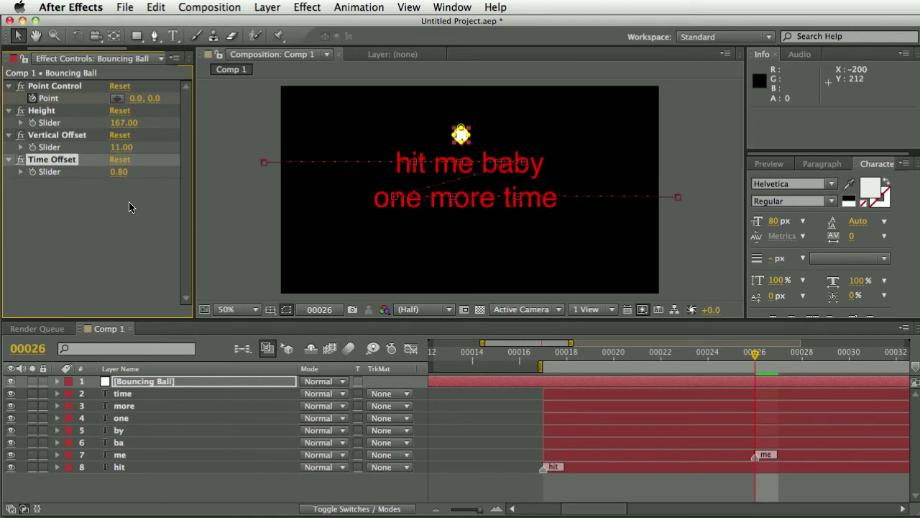
{"action": "key", "text": "KP_0"}
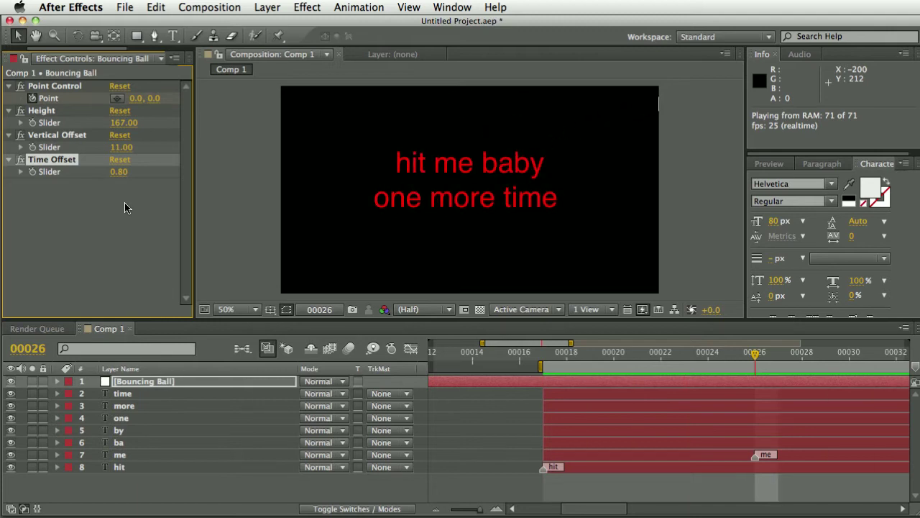
{"action": "key", "text": "space"}
{"action": "left_click", "coordinate": [121, 417]}
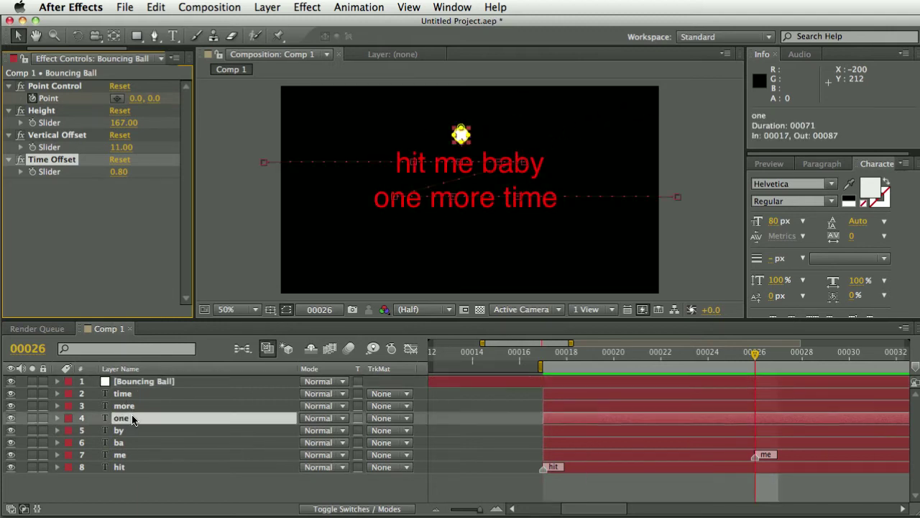
- Delete all preview layers and generate a new preview with the Bounce Wiggle.ffx preset
{"action": "key", "text": "super+a"}
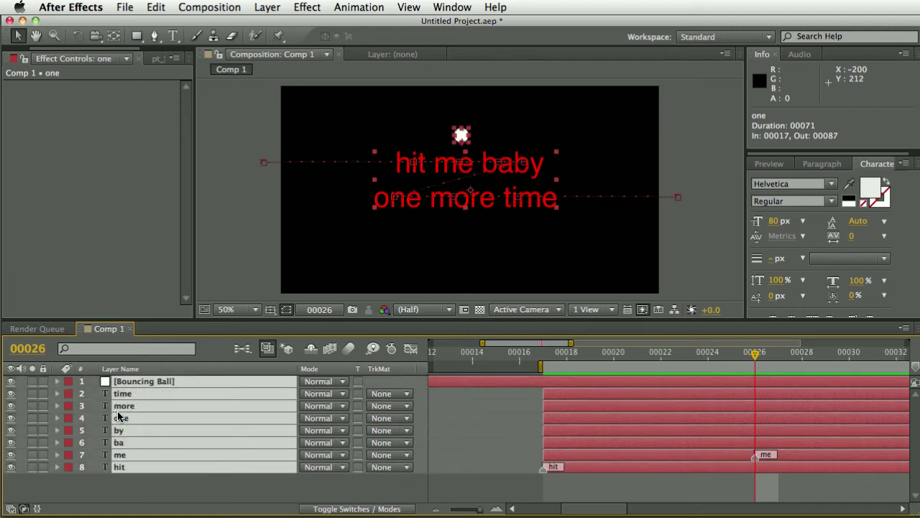
{"action": "key", "text": "Delete"}
{"action": "left_click", "coordinate": [153, 60]}
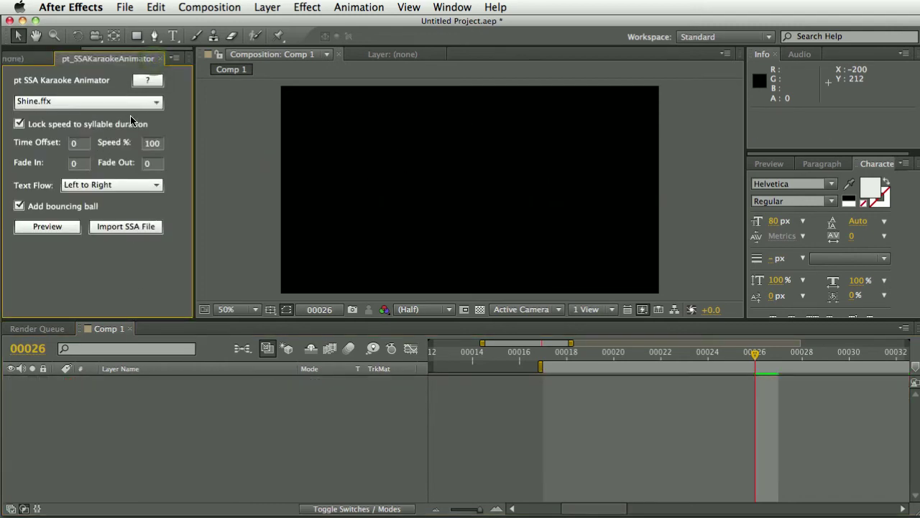
{"action": "left_click", "coordinate": [147, 102]}
{"action": "scroll", "coordinate": [171, 134], "scroll_direction": "up", "scroll_amount": 3}
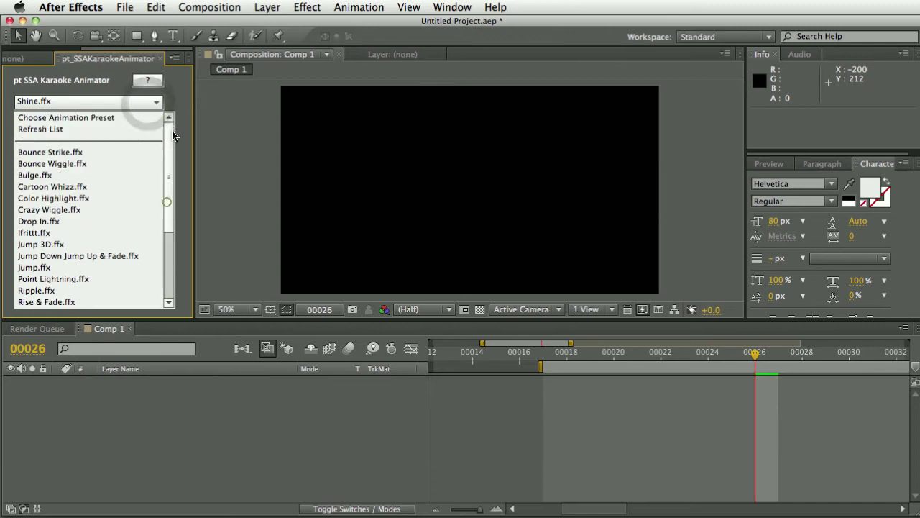
{"action": "left_click", "coordinate": [87, 163]}
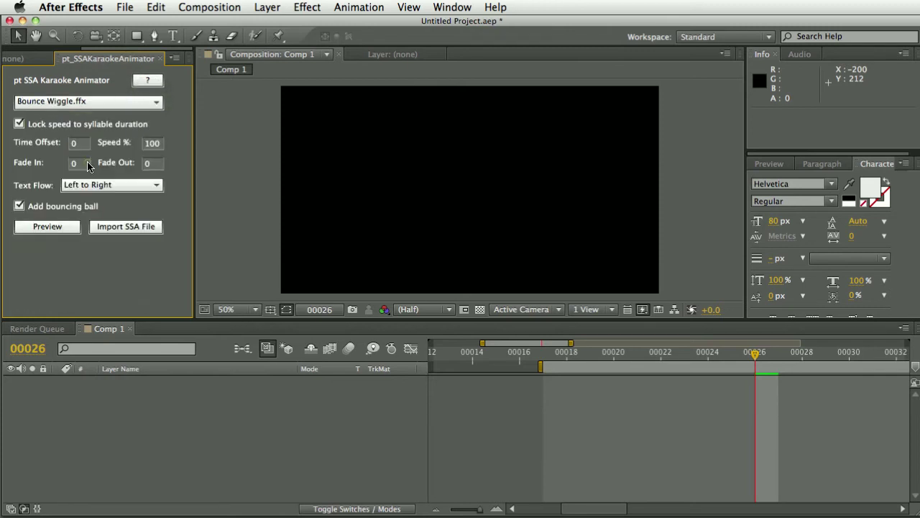
{"action": "left_click", "coordinate": [58, 226]}
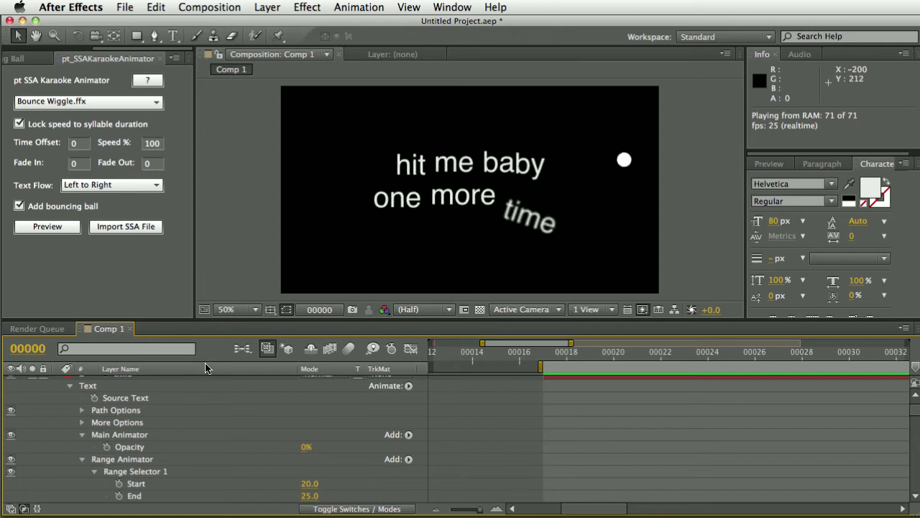
{"action": "left_click", "coordinate": [160, 395]}
- Replace the preview layer with Bounce Wiggle karaoke from subtitles.ass and RAM-preview all 218 frames
{"action": "left_click", "coordinate": [157, 395]}
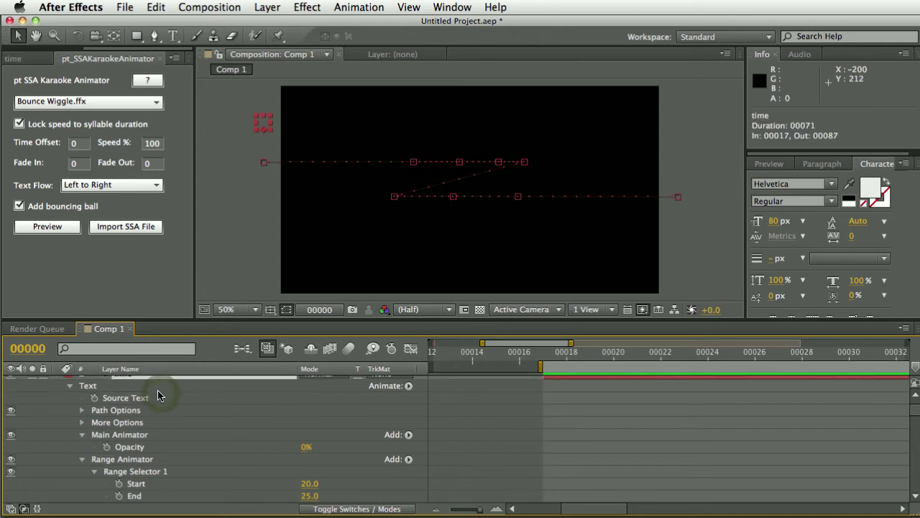
{"action": "key", "text": "Delete"}
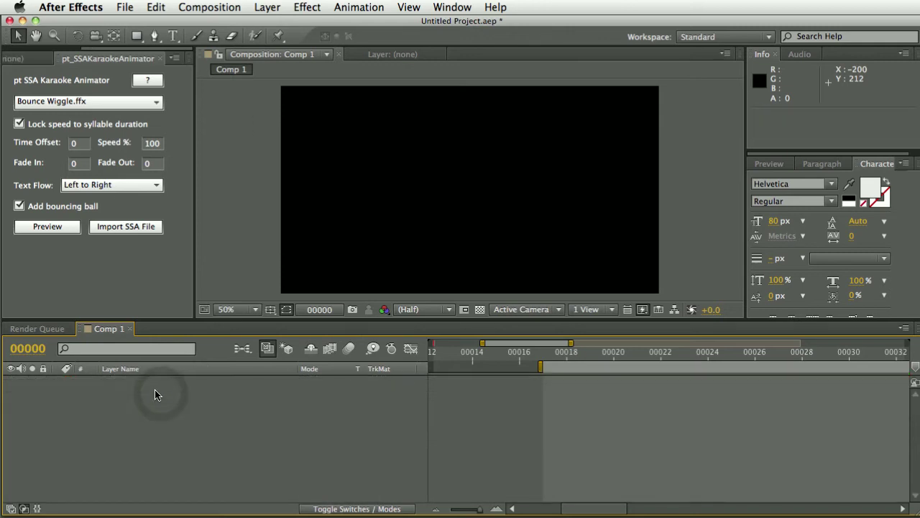
{"action": "left_click", "coordinate": [129, 227]}
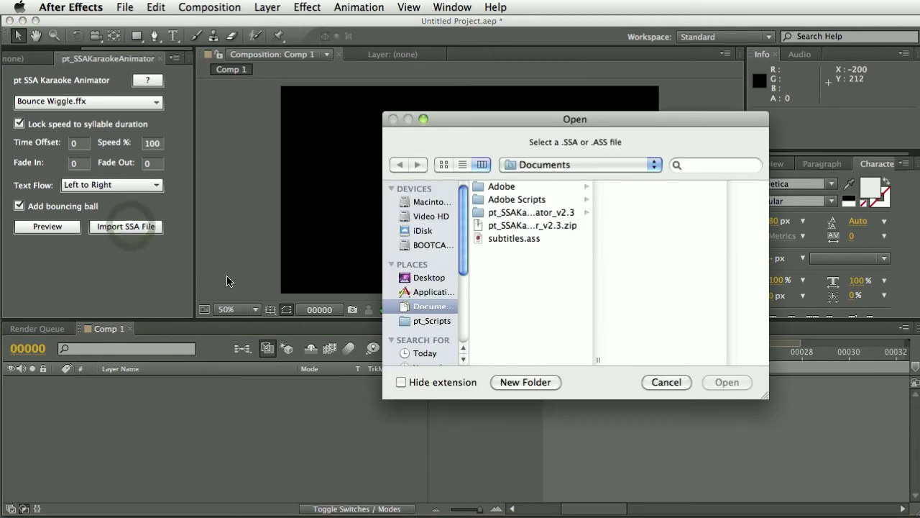
{"action": "left_click", "coordinate": [514, 240]}
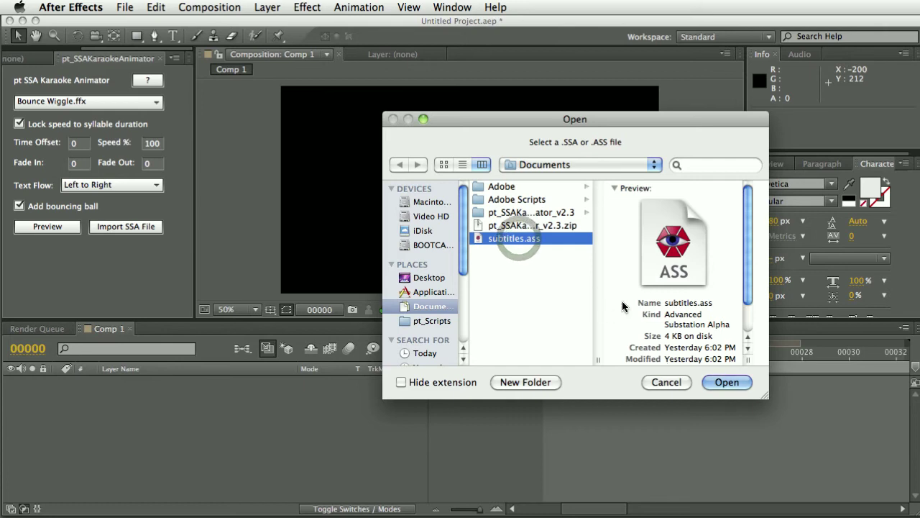
{"action": "left_click", "coordinate": [728, 382]}
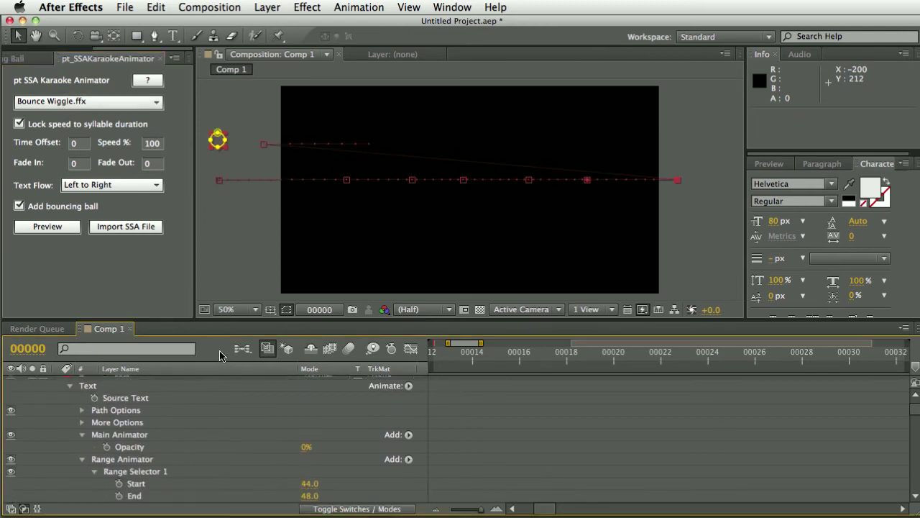
{"action": "key", "text": "KP_0"}
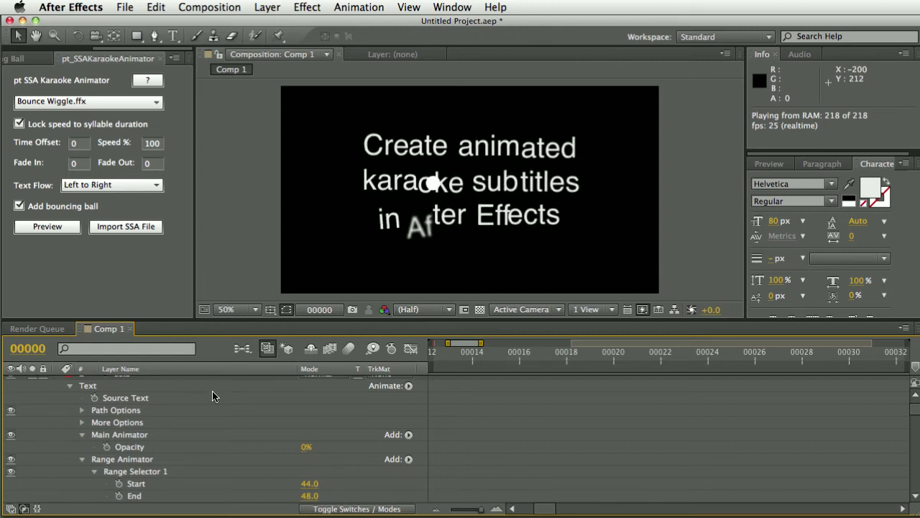
- Stop playback, delete the old text layer, and generate the lyrics with Point Lightning.ffx
{"action": "left_click", "coordinate": [155, 425]}
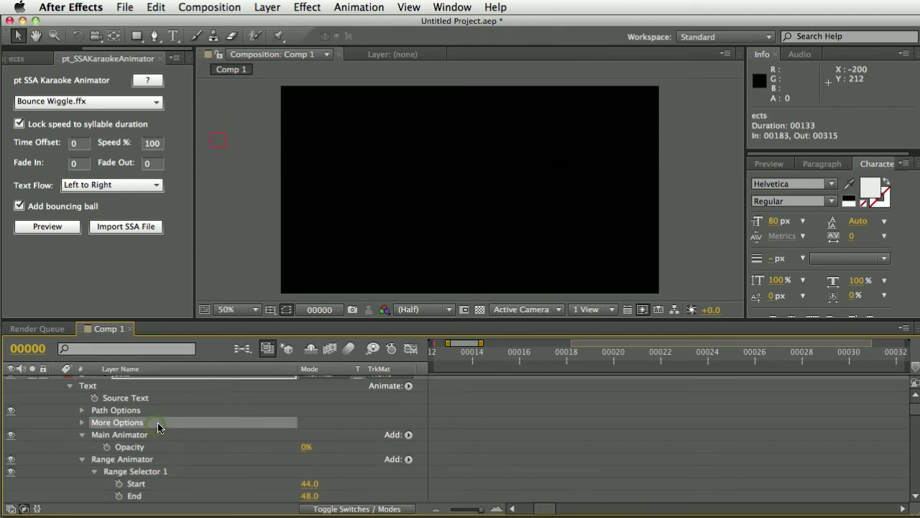
{"action": "key", "text": "Delete"}
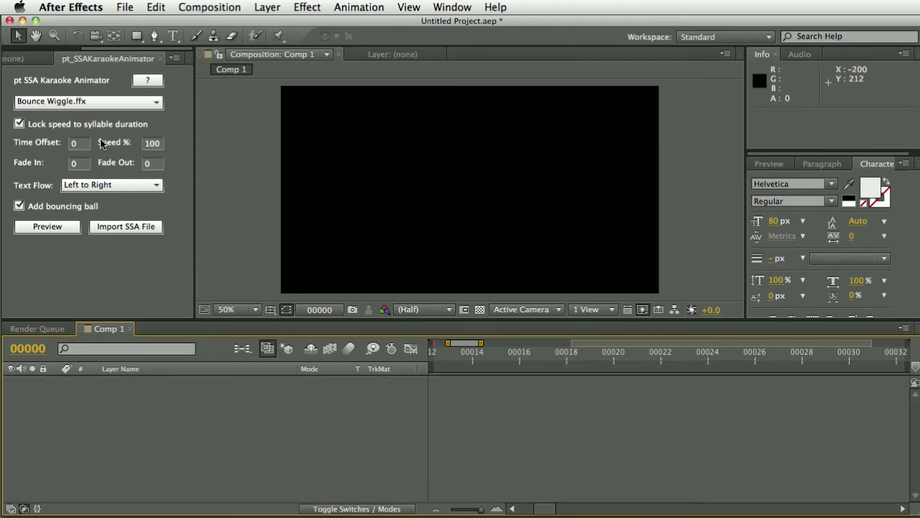
{"action": "left_click", "coordinate": [115, 101]}
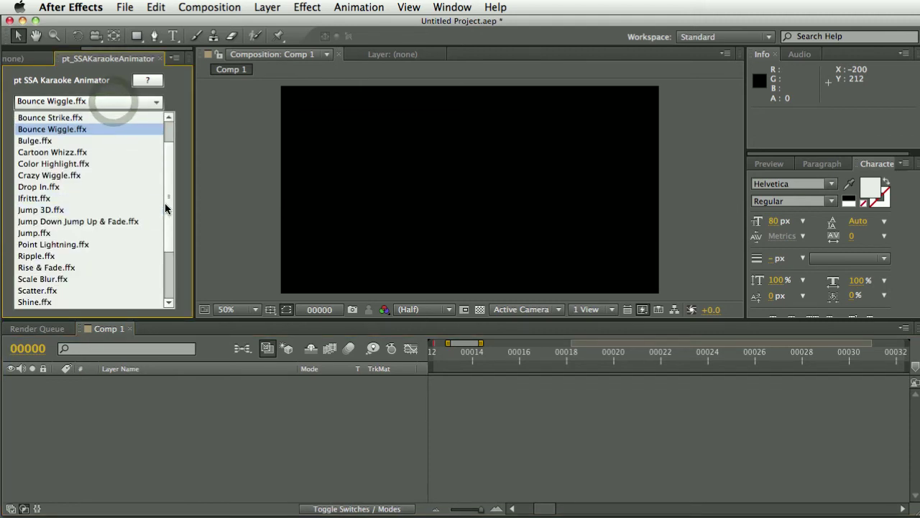
{"action": "scroll", "coordinate": [165, 208], "scroll_direction": "down", "scroll_amount": 3}
{"action": "left_click", "coordinate": [79, 187]}
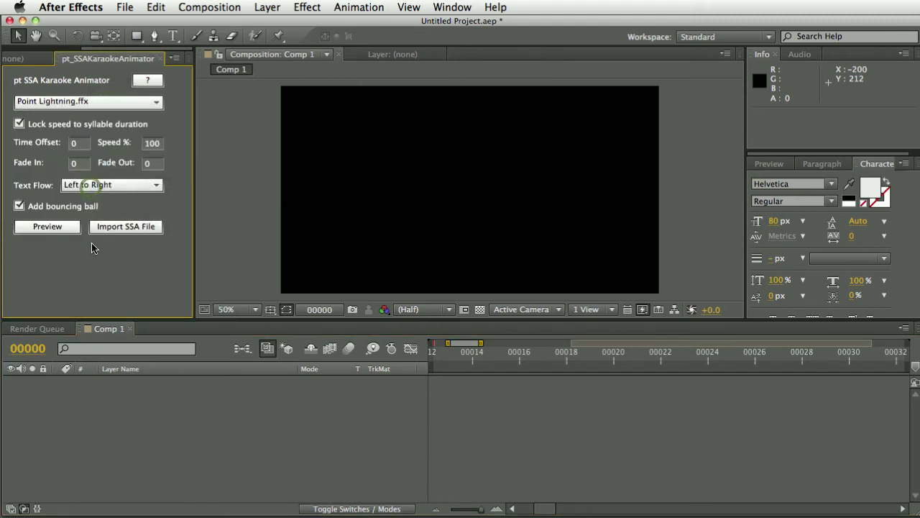
{"action": "left_click", "coordinate": [47, 227]}
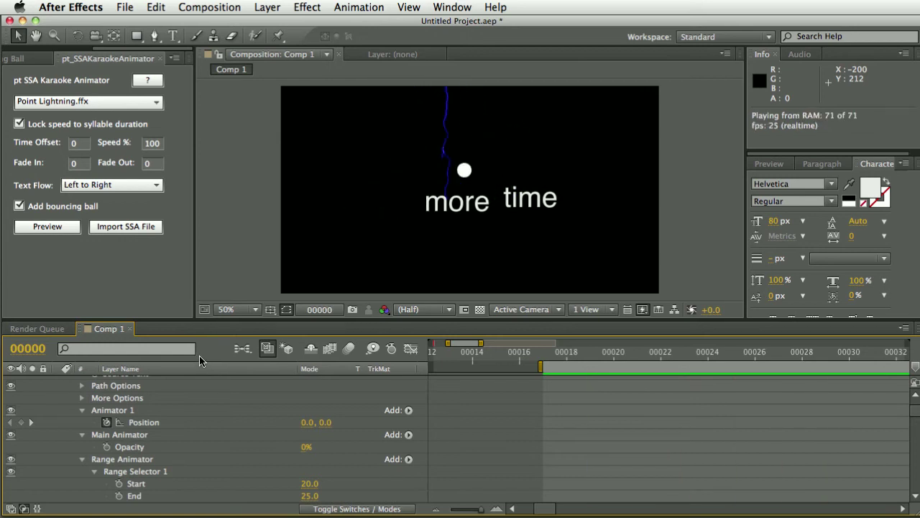
- Stop the Point Lightning preview, check its Position property, and delete the generated text layers
{"action": "left_click", "coordinate": [154, 424]}
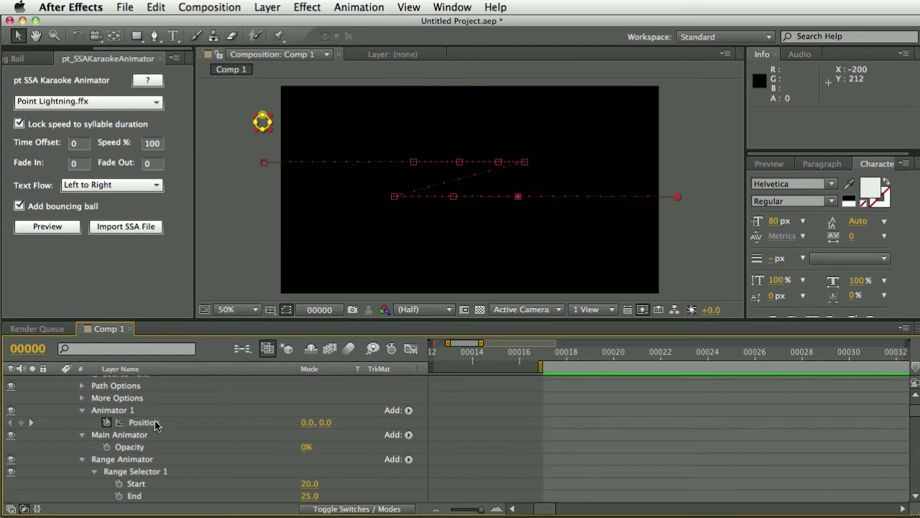
{"action": "left_click", "coordinate": [155, 424]}
{"action": "left_click", "coordinate": [153, 422]}
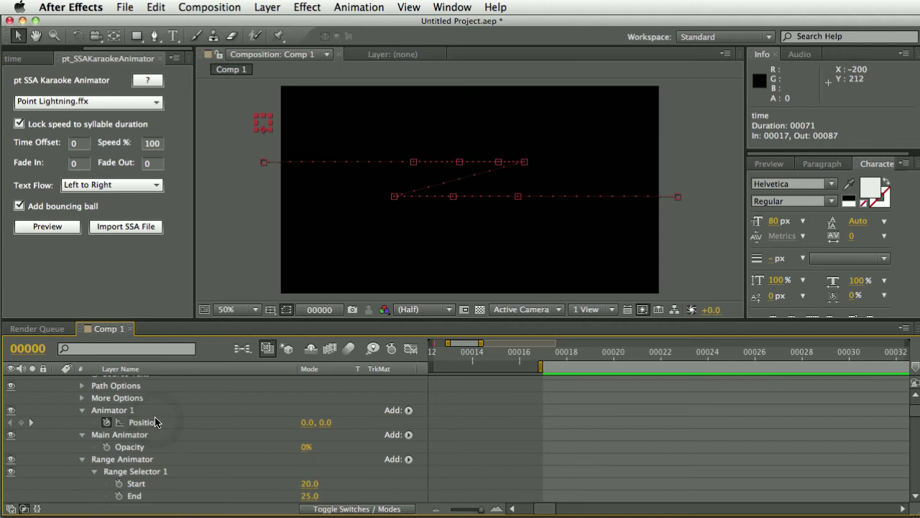
{"action": "key", "text": "Delete"}
- Generate the lyrics with Wiggle Fade InOut.ffx, collapse the word layers, and RAM-preview the 71 frames
{"action": "left_click", "coordinate": [108, 101]}
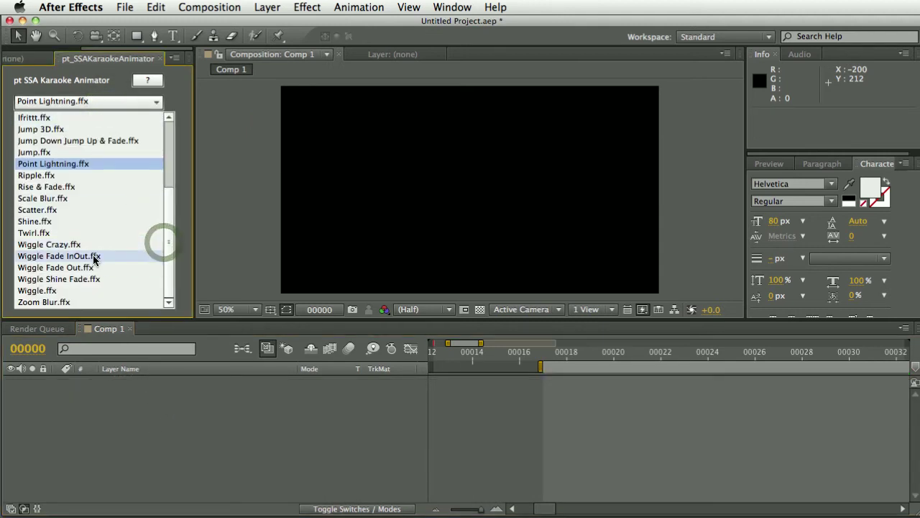
{"action": "left_click", "coordinate": [88, 257]}
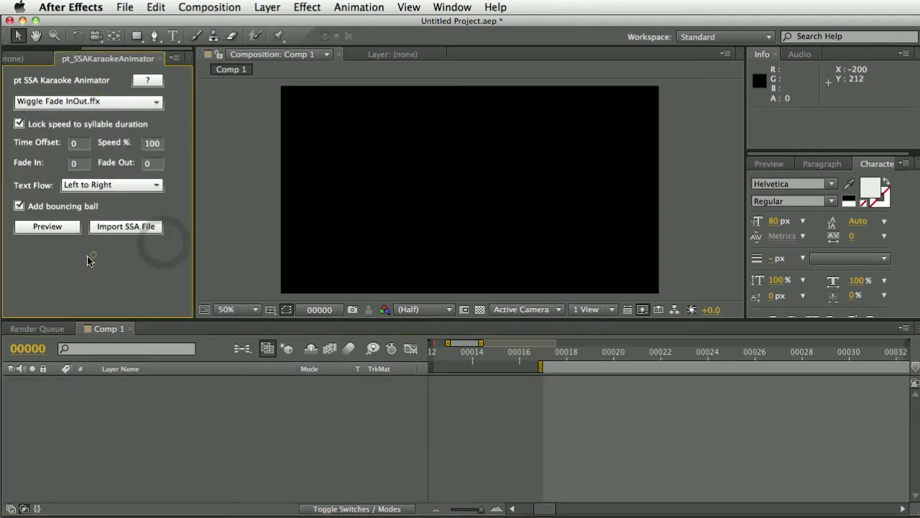
{"action": "left_click", "coordinate": [60, 224]}
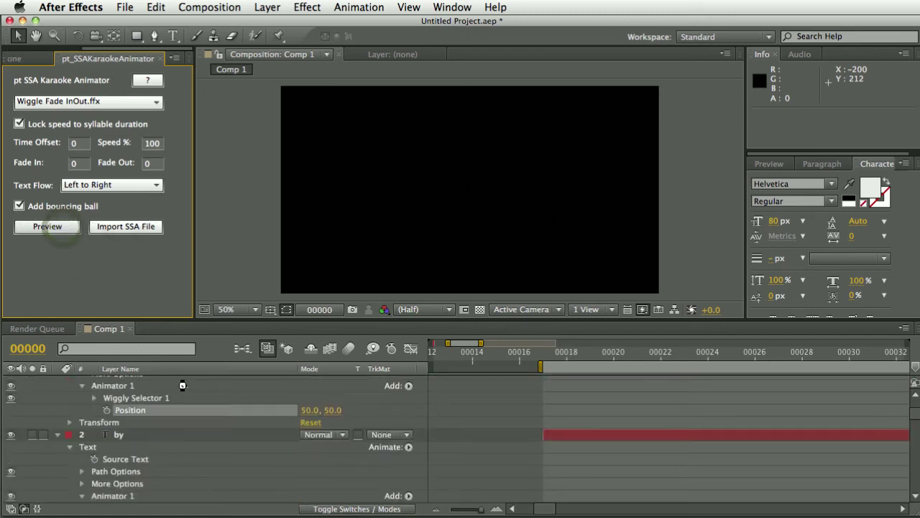
{"action": "left_click", "coordinate": [151, 412]}
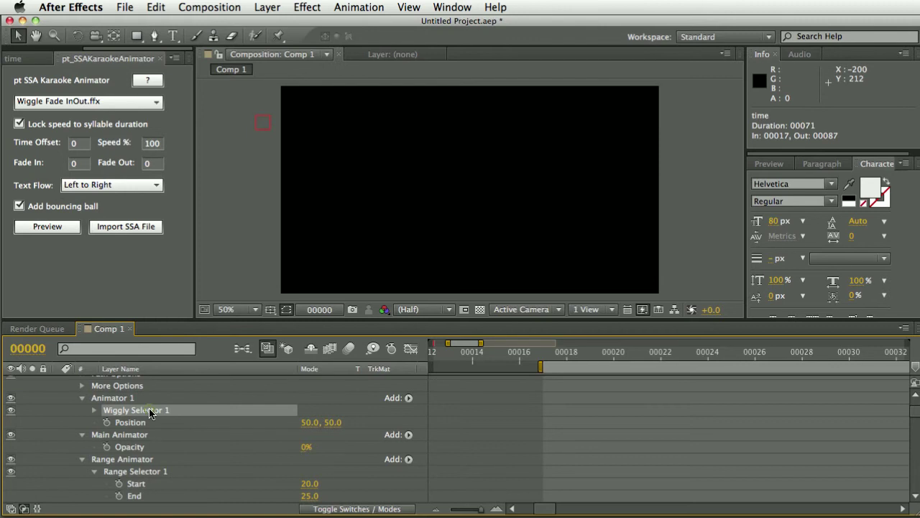
{"action": "scroll", "coordinate": [152, 408], "scroll_direction": "up", "scroll_amount": 3}
{"action": "scroll", "coordinate": [149, 413], "scroll_direction": "down", "scroll_amount": 3}
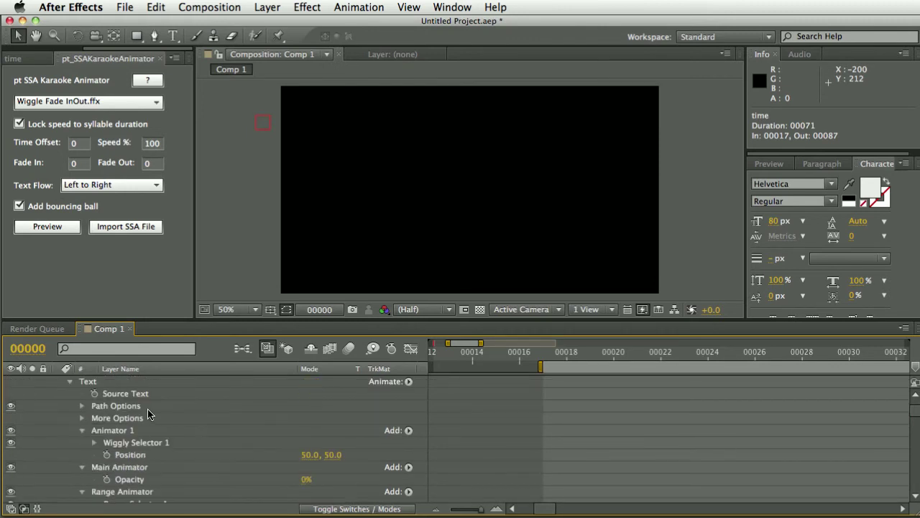
{"action": "scroll", "coordinate": [143, 414], "scroll_direction": "down", "scroll_amount": 3}
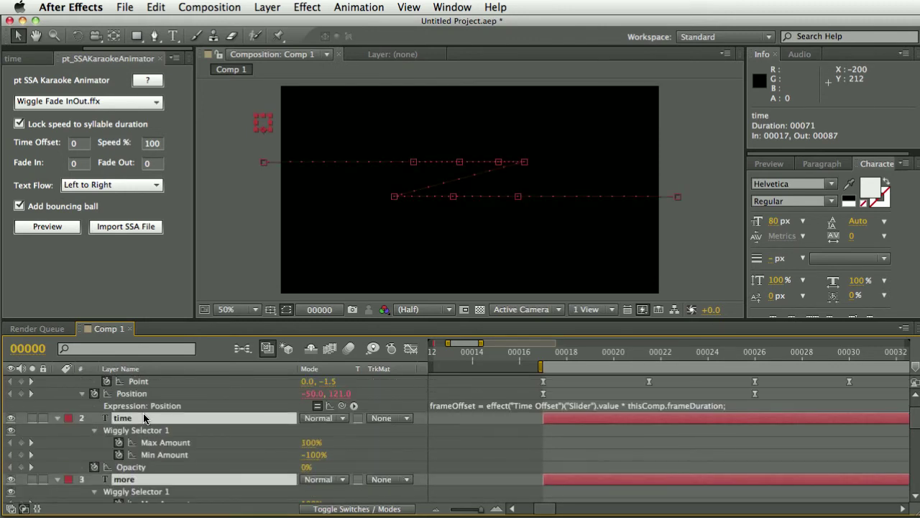
{"action": "left_click", "coordinate": [186, 496]}
{"action": "key", "text": "KP_0"}
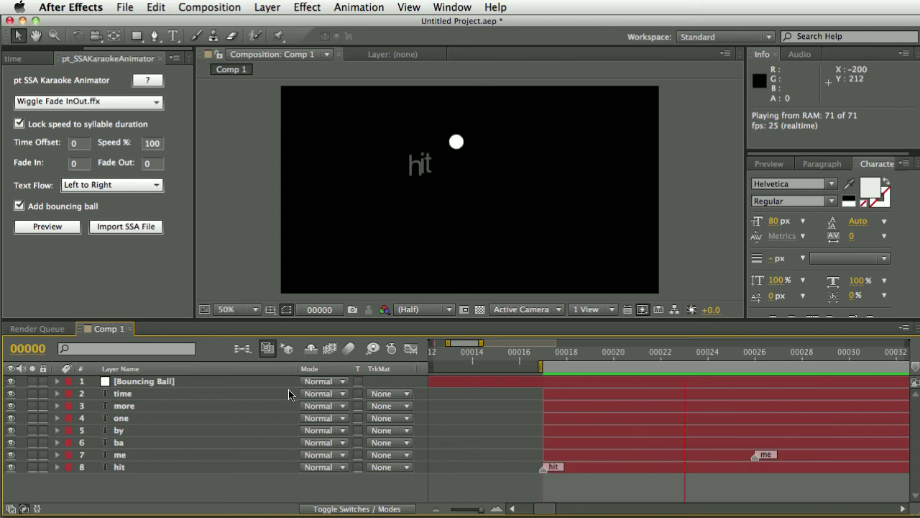
- Reveal the hit layer's wiggle and Opacity keyframes, zoom the timeline out, and scrub to frame 00017
{"action": "left_click", "coordinate": [264, 492]}
{"action": "left_click", "coordinate": [145, 466]}
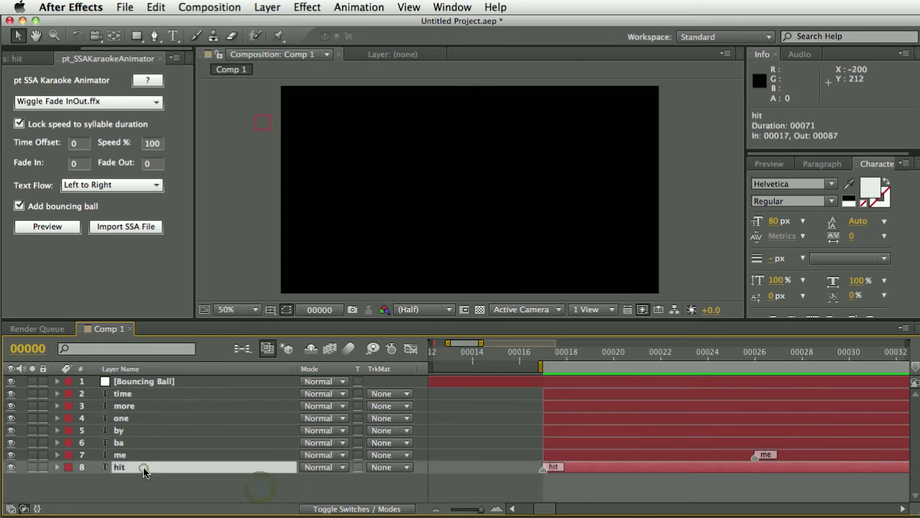
{"action": "key", "text": "u"}
{"action": "scroll", "coordinate": [485, 440], "scroll_direction": "down", "scroll_amount": 2}
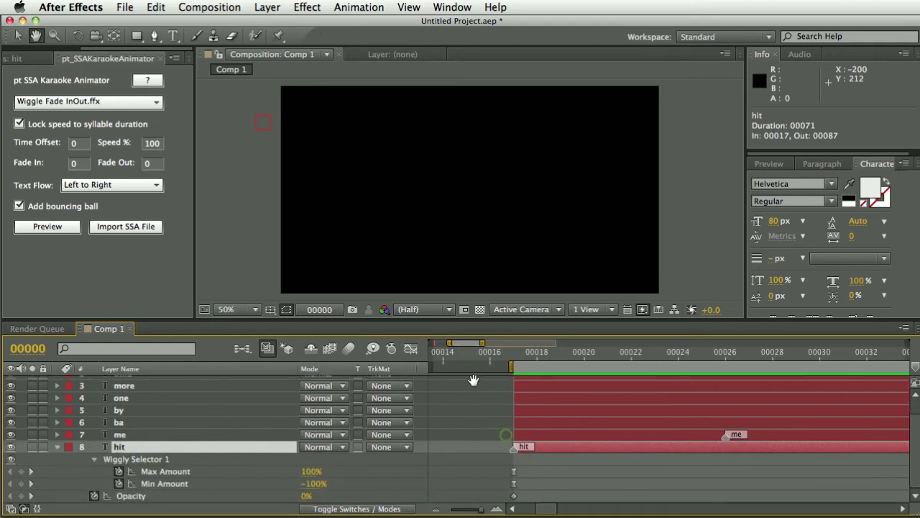
{"action": "key", "text": "v"}
{"action": "scroll", "coordinate": [481, 442], "scroll_direction": "down", "scroll_amount": 4}
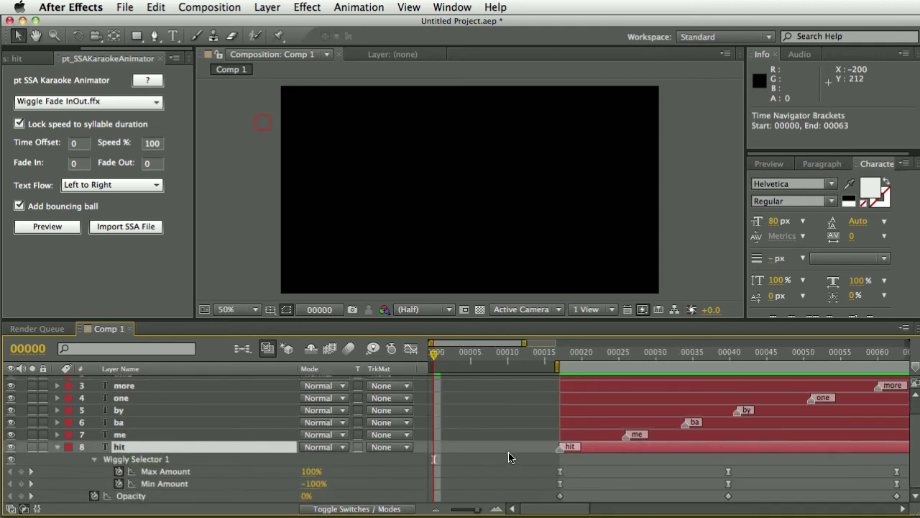
{"action": "scroll", "coordinate": [508, 457], "scroll_direction": "down", "scroll_amount": 3}
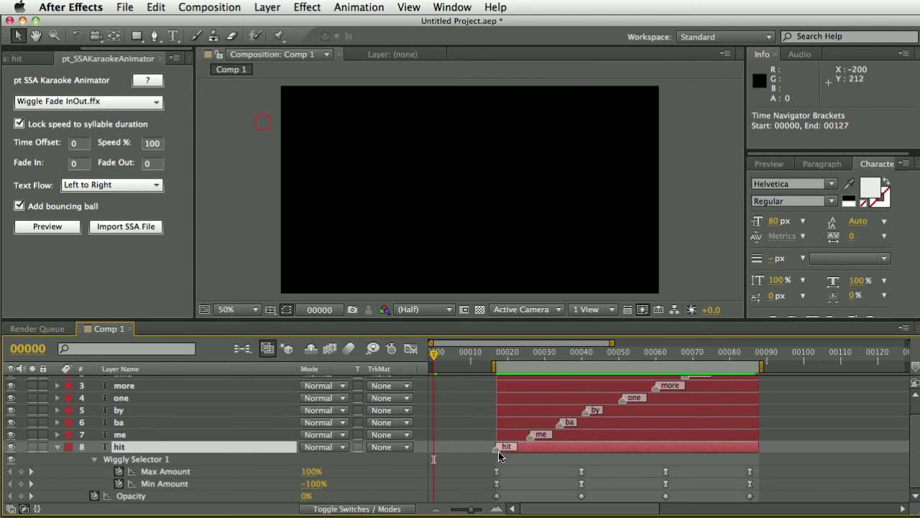
{"action": "left_click_drag", "start_coordinate": [525, 354], "coordinate": [536, 415]}
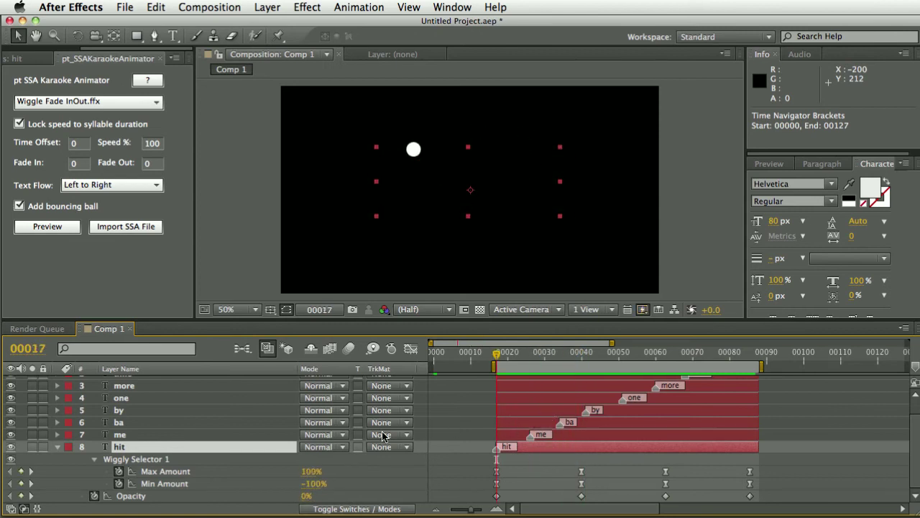
- Clear all lyric layers, set Time Offset to -20, regenerate the lyrics and play them
{"action": "key", "text": "super+a"}
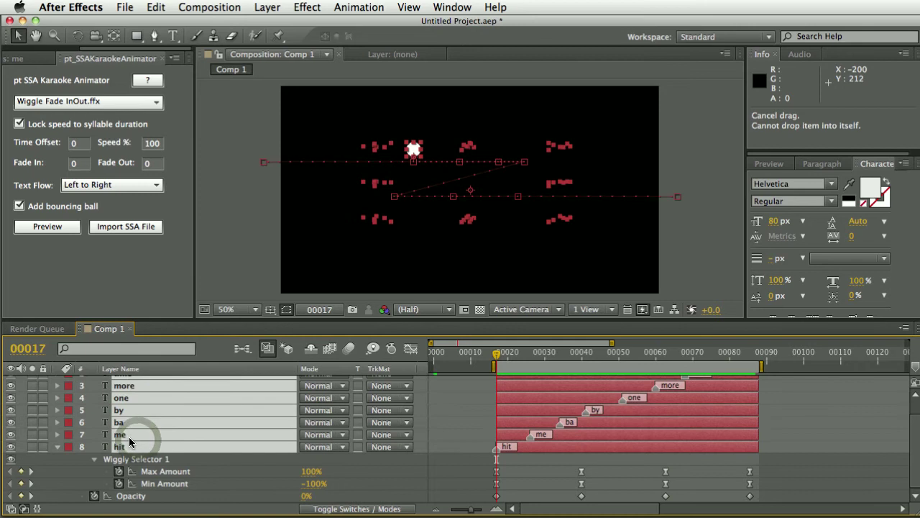
{"action": "key", "text": "Delete"}
{"action": "left_click", "coordinate": [69, 142]}
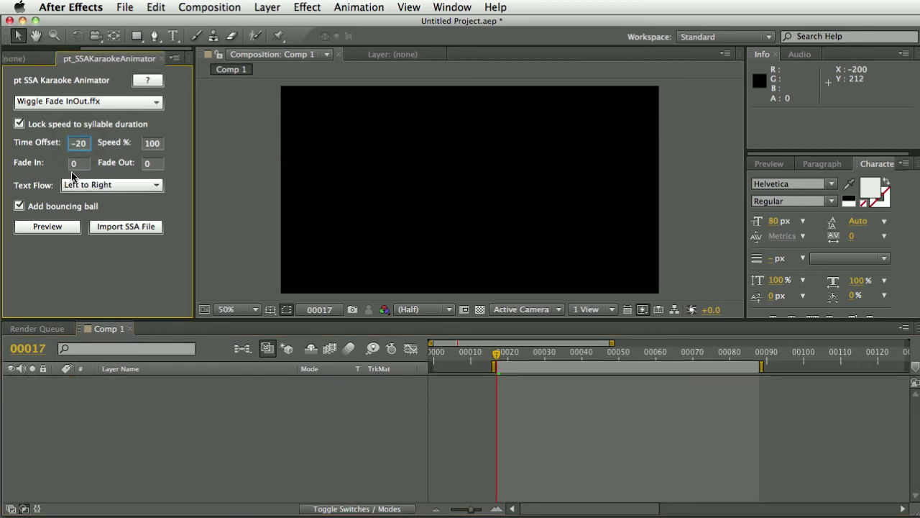
{"action": "left_click", "coordinate": [61, 229]}
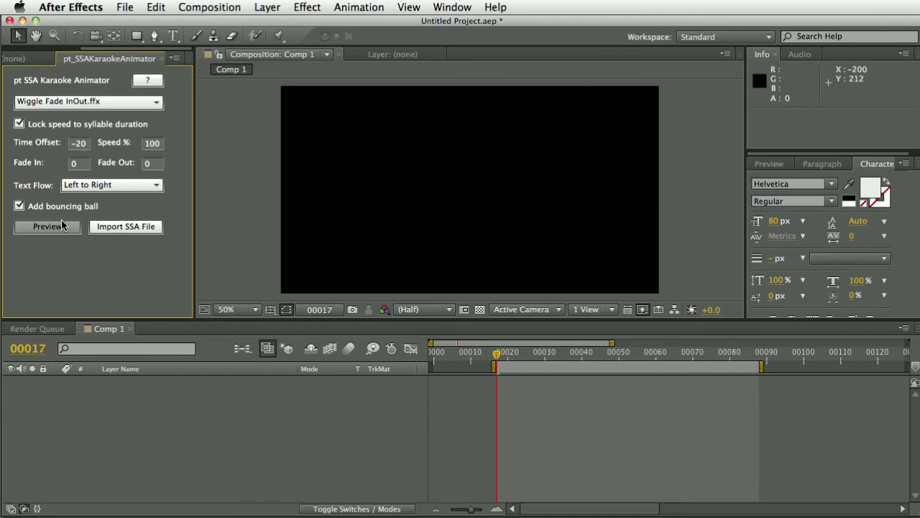
{"action": "left_click", "coordinate": [208, 360]}
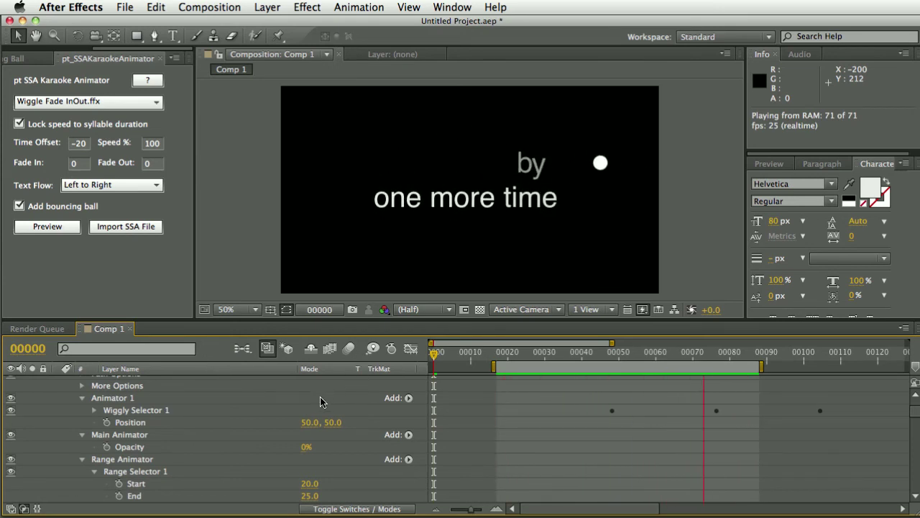
- Stop playback and delete the regenerated lyric layers, ending with the more word layer
{"action": "left_click", "coordinate": [123, 411]}
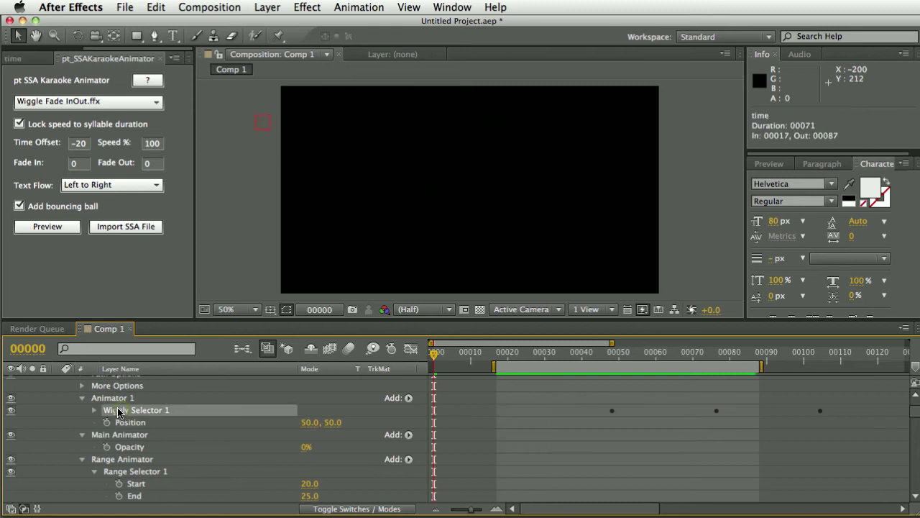
{"action": "left_click", "coordinate": [121, 411]}
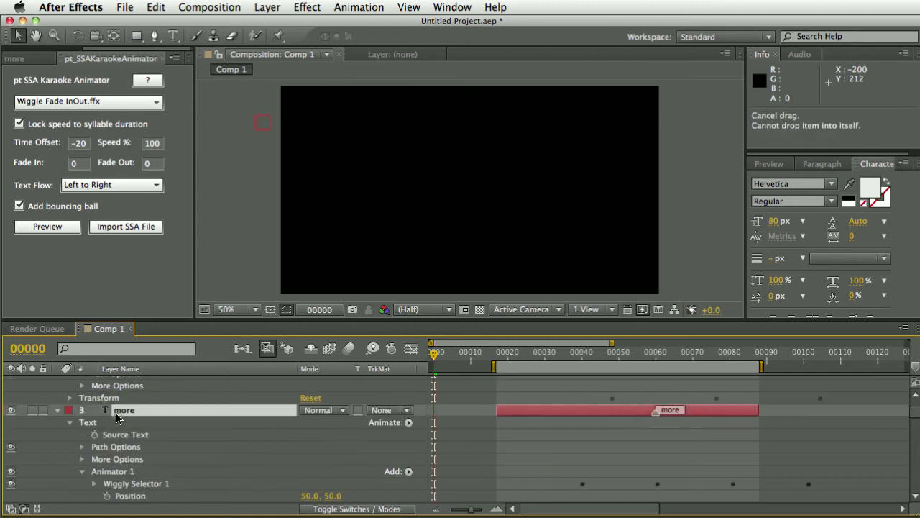
{"action": "left_click", "coordinate": [113, 415]}
{"action": "key", "text": "Delete"}
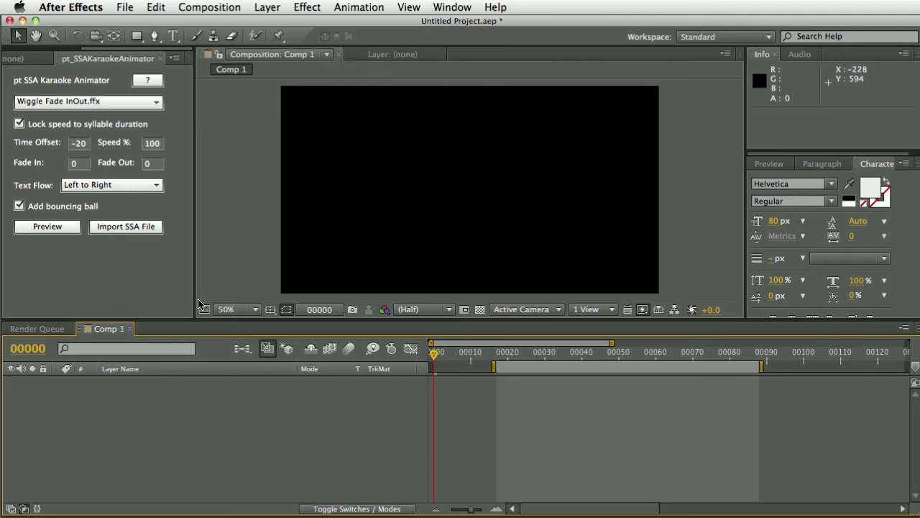
- Preview the lyrics at 50% speed, then stop and delete the generated animators and more layer
{"action": "left_click", "coordinate": [156, 145]}
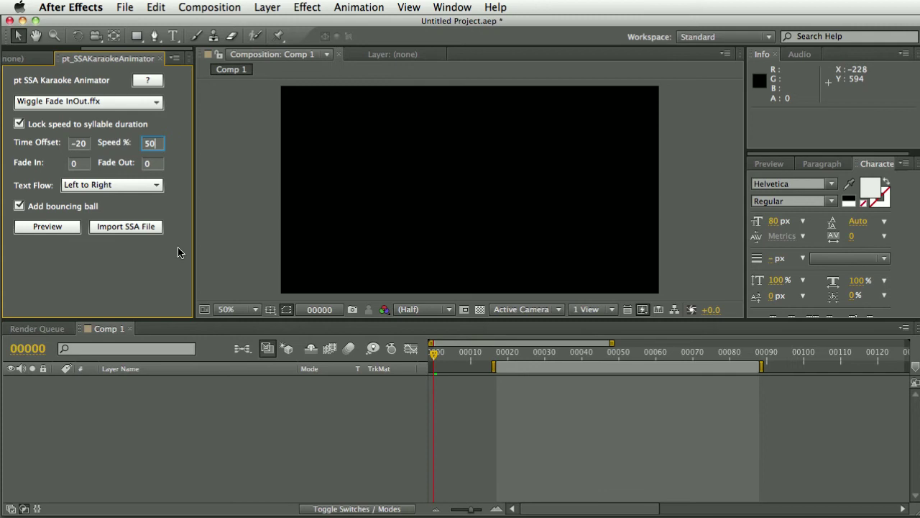
{"action": "left_click", "coordinate": [150, 227]}
{"action": "left_click", "coordinate": [67, 229]}
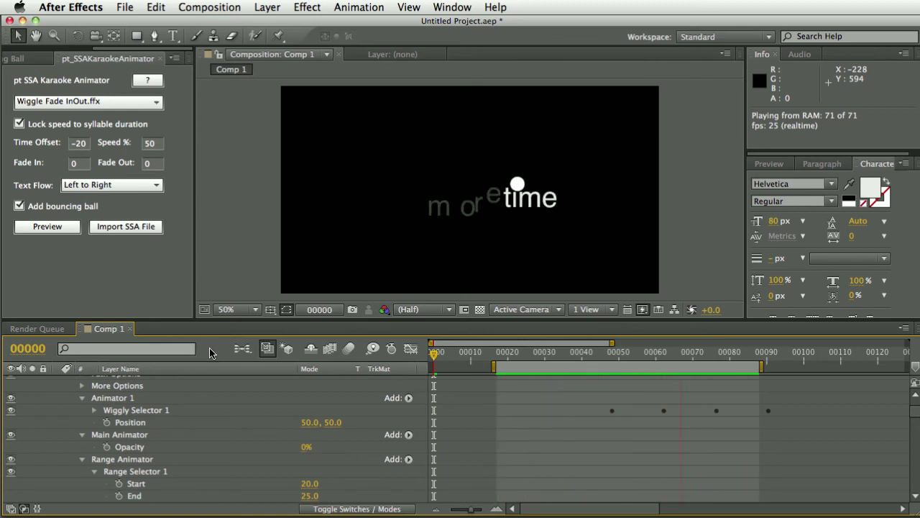
{"action": "left_click", "coordinate": [172, 399]}
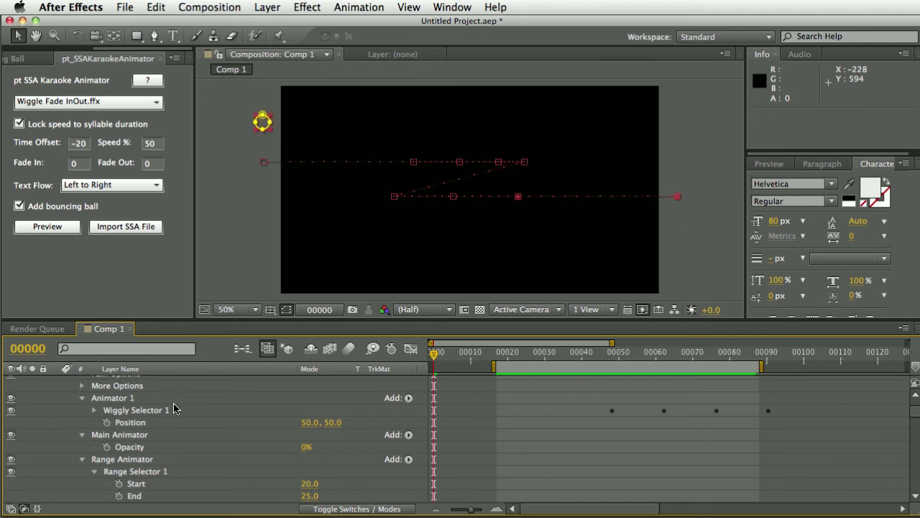
{"action": "left_click", "coordinate": [173, 399]}
{"action": "key", "text": "super+a"}
{"action": "key", "text": "Delete"}
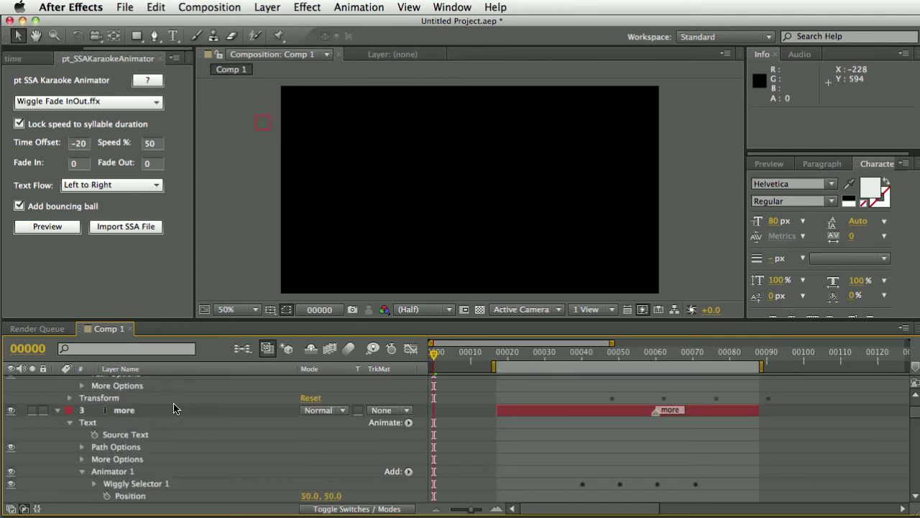
{"action": "left_click", "coordinate": [173, 406]}
{"action": "key", "text": "Delete"}
- Set Speed % to 200, regenerate the karaoke preview, and play it back
{"action": "left_click", "coordinate": [149, 143]}
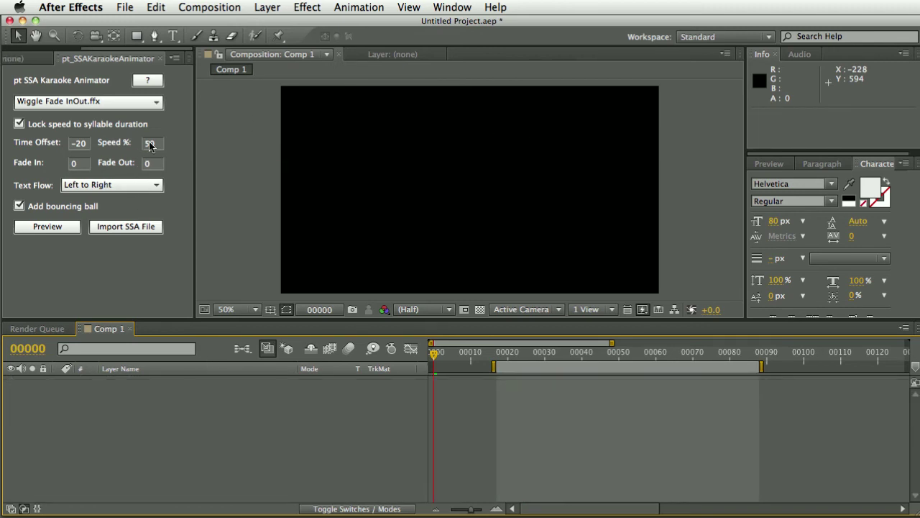
{"action": "type", "text": "200"}
{"action": "left_click", "coordinate": [61, 226]}
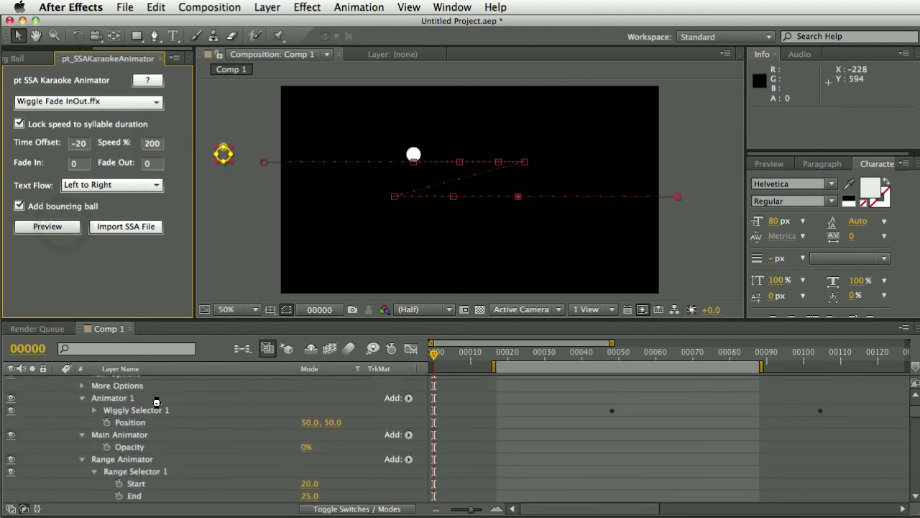
{"action": "left_click", "coordinate": [151, 412]}
{"action": "key", "text": "space"}
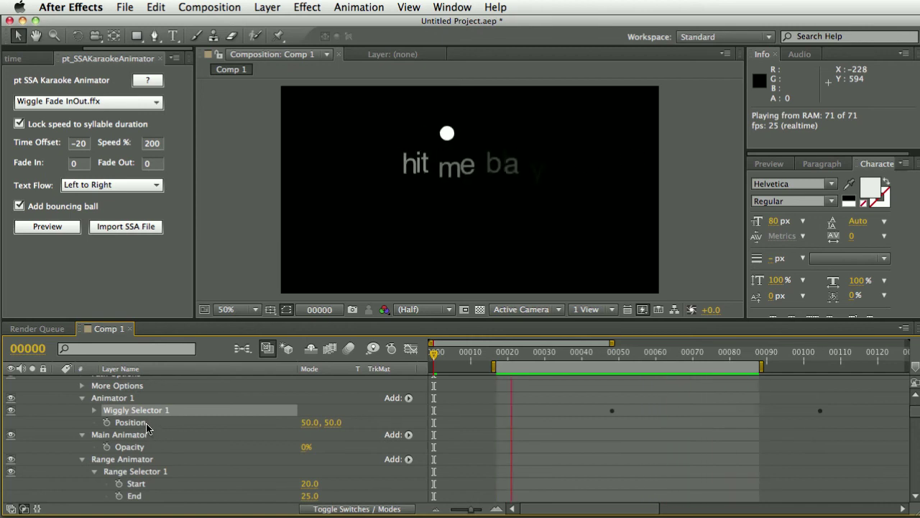
- Stop playback and remove the generated more text layer
{"action": "left_click", "coordinate": [144, 422]}
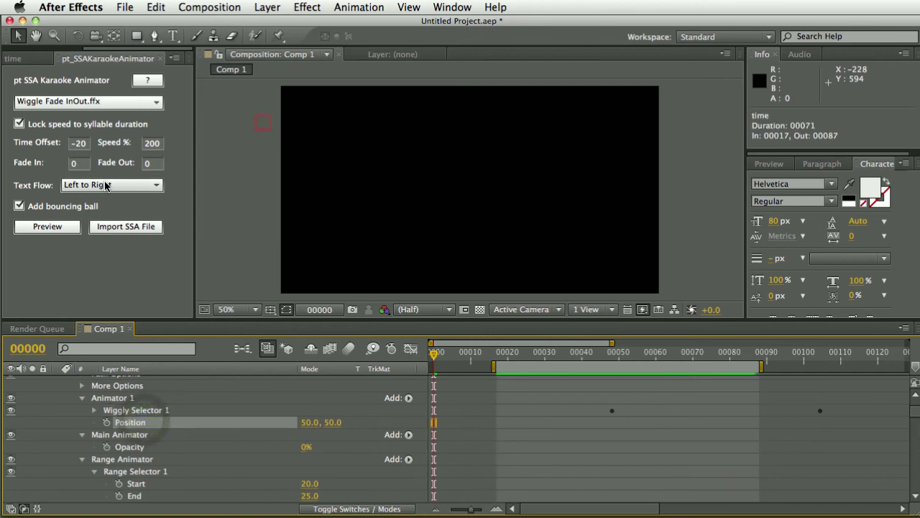
{"action": "left_click", "coordinate": [133, 411]}
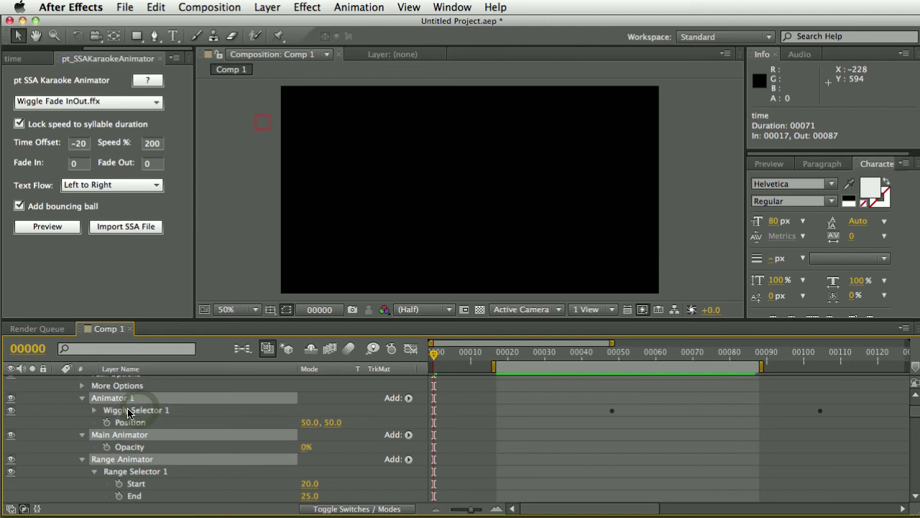
{"action": "scroll", "coordinate": [129, 411], "scroll_direction": "up", "scroll_amount": 2}
{"action": "left_click", "coordinate": [123, 411]}
{"action": "left_click", "coordinate": [123, 410]}
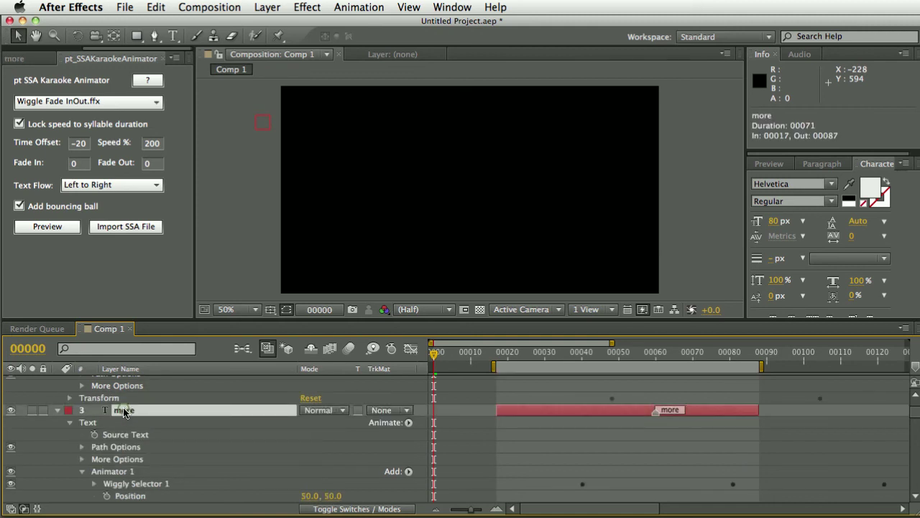
{"action": "key", "text": "super+z"}
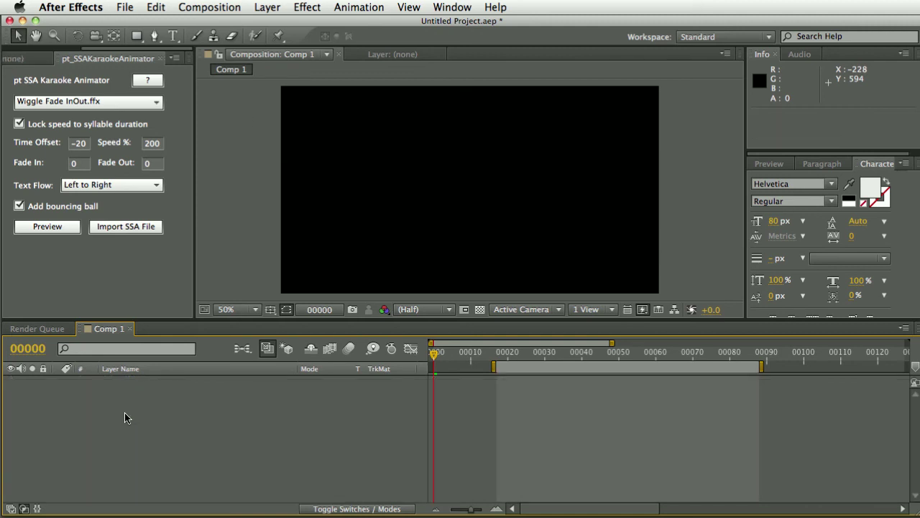
- Set Speed % to 100 and import subtitles.ass to build the karaoke layers
{"action": "left_click", "coordinate": [154, 144]}
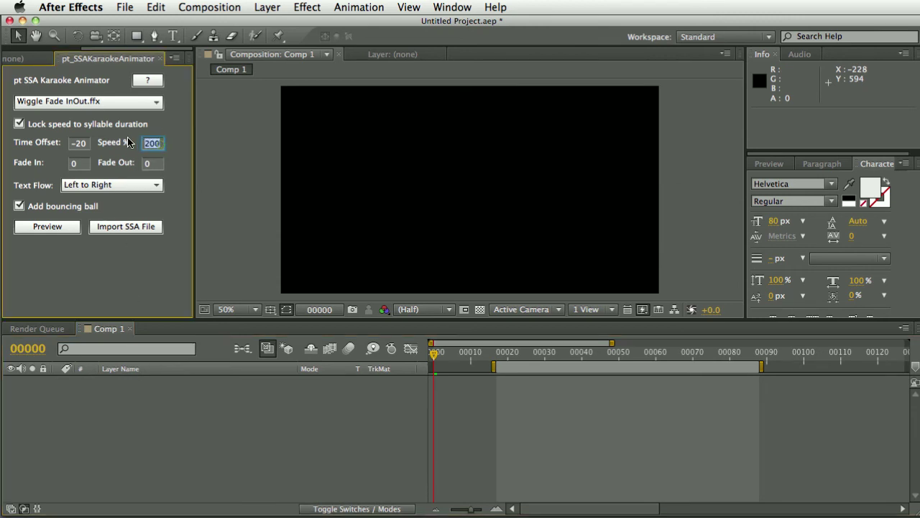
{"action": "type", "text": "100"}
{"action": "left_click", "coordinate": [114, 229]}
{"action": "left_click", "coordinate": [514, 238]}
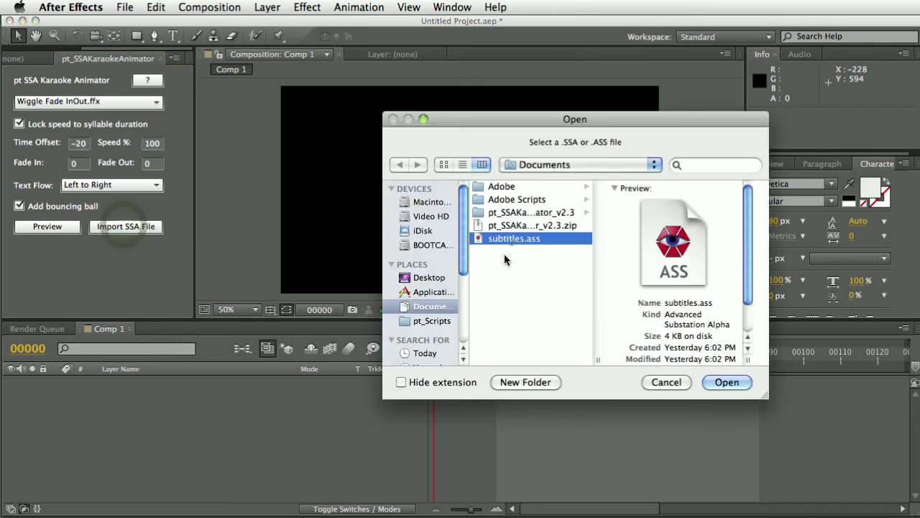
{"action": "left_click", "coordinate": [727, 381]}
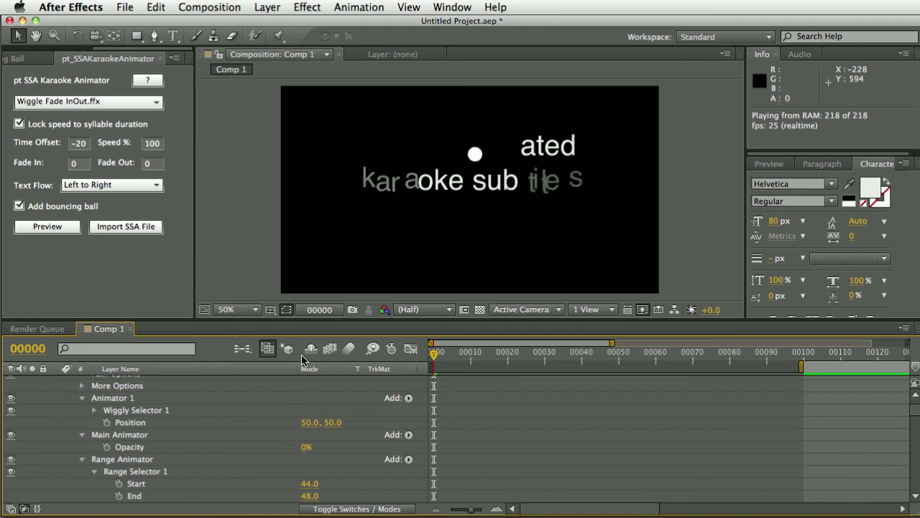
- Stop playback and delete the Eff text layer
{"action": "left_click", "coordinate": [157, 412]}
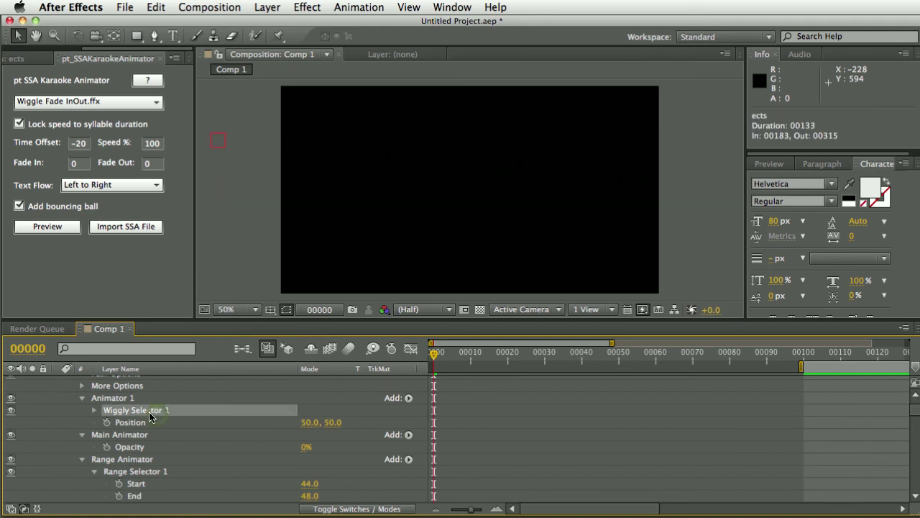
{"action": "left_click", "coordinate": [155, 414]}
{"action": "scroll", "coordinate": [149, 414], "scroll_direction": "up", "scroll_amount": 3}
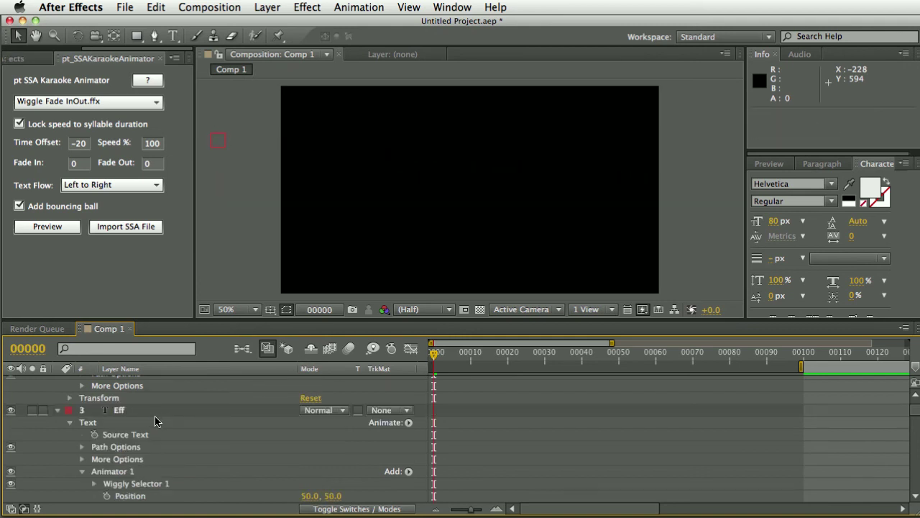
{"action": "left_click", "coordinate": [153, 417]}
{"action": "key", "text": "Delete"}
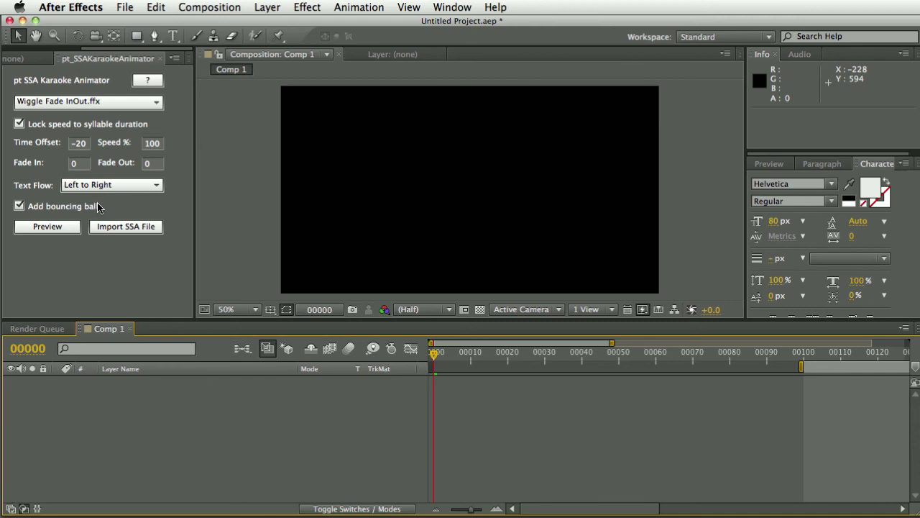
- Set Fade In and Fade Out to 20 and bring up the SSA file picker
{"action": "left_click", "coordinate": [81, 165]}
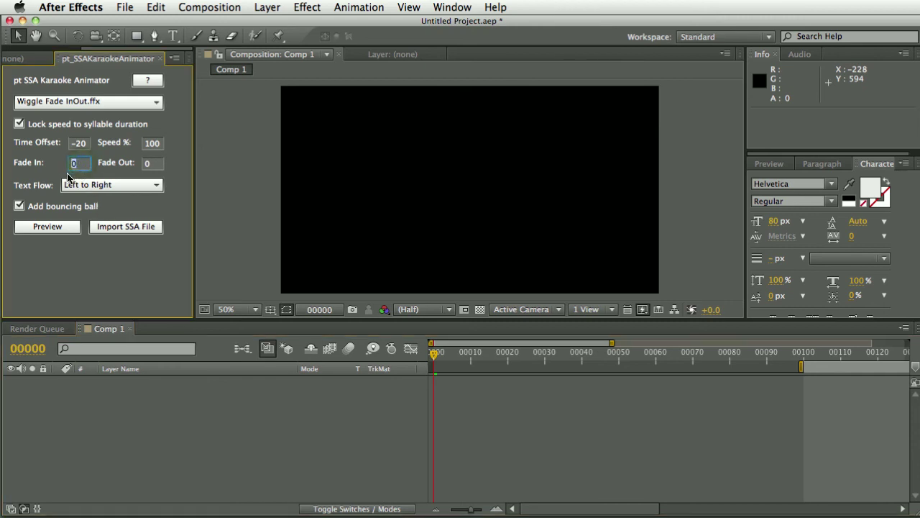
{"action": "type", "text": "2020"}
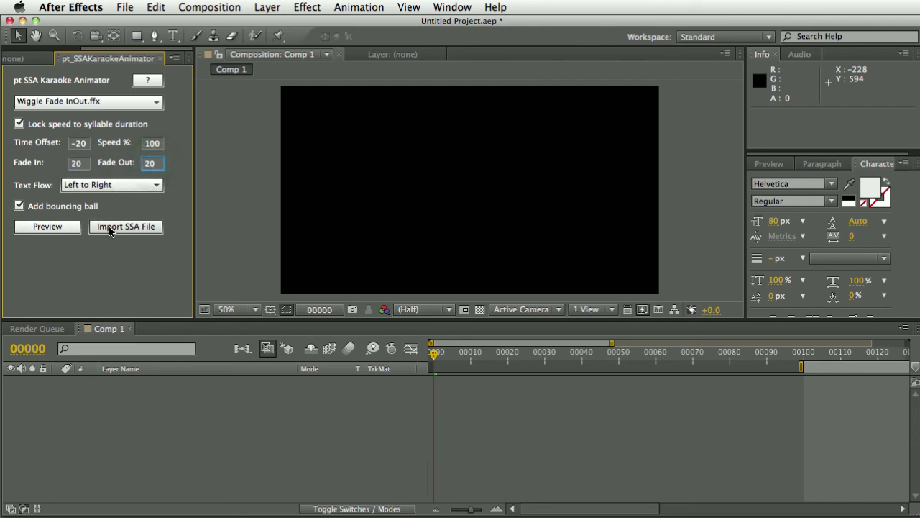
{"action": "left_click", "coordinate": [118, 227]}
- Open subtitles.ass and RAM-preview the 257-frame karaoke with its 20-frame fades
{"action": "left_click", "coordinate": [514, 237]}
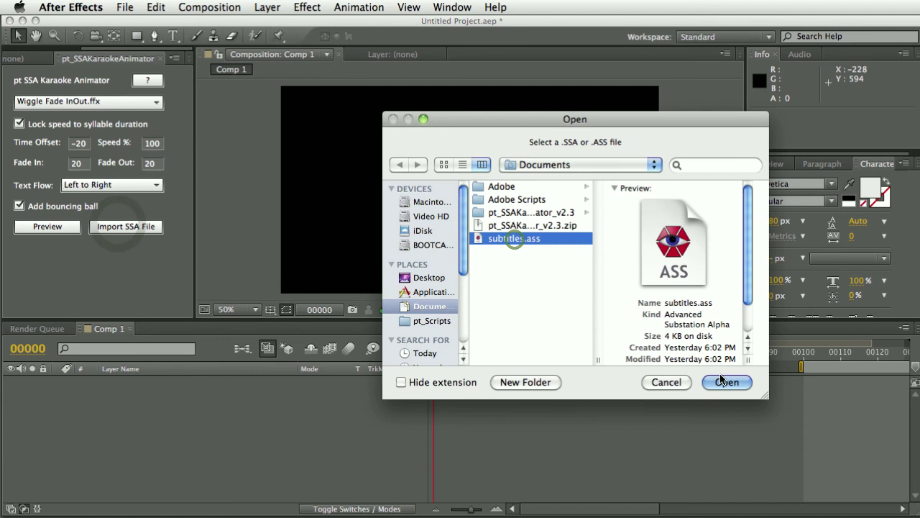
{"action": "key", "text": "Return"}
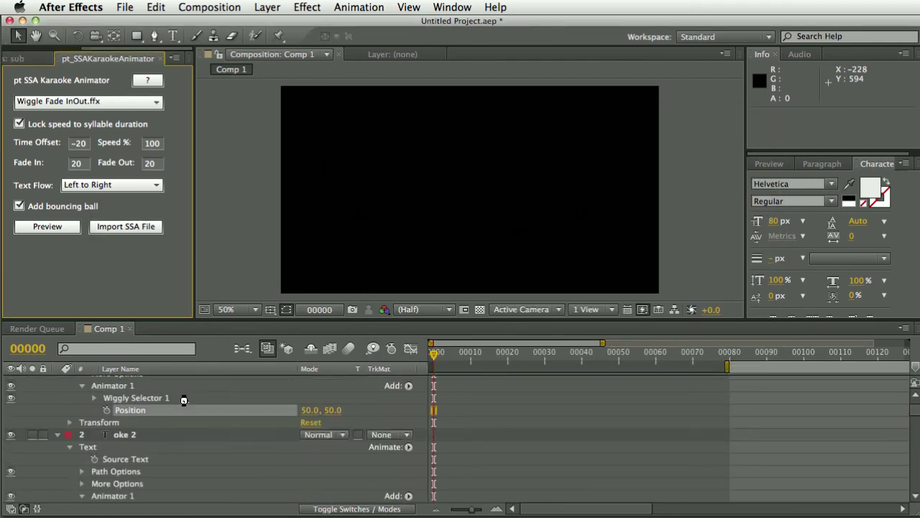
{"action": "left_click", "coordinate": [214, 355]}
{"action": "key", "text": "KP_0"}
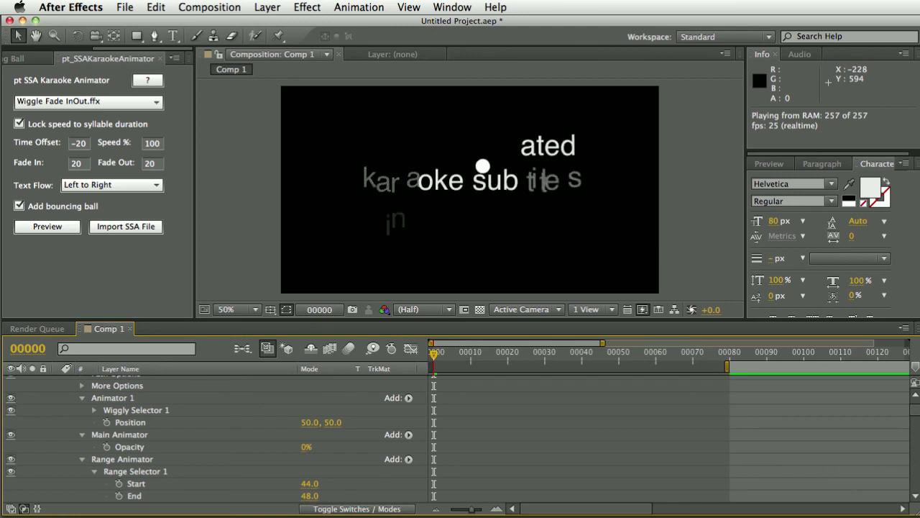
- Stop playback and delete the Eff text layer
{"action": "left_click", "coordinate": [137, 423]}
{"action": "left_click", "coordinate": [138, 412]}
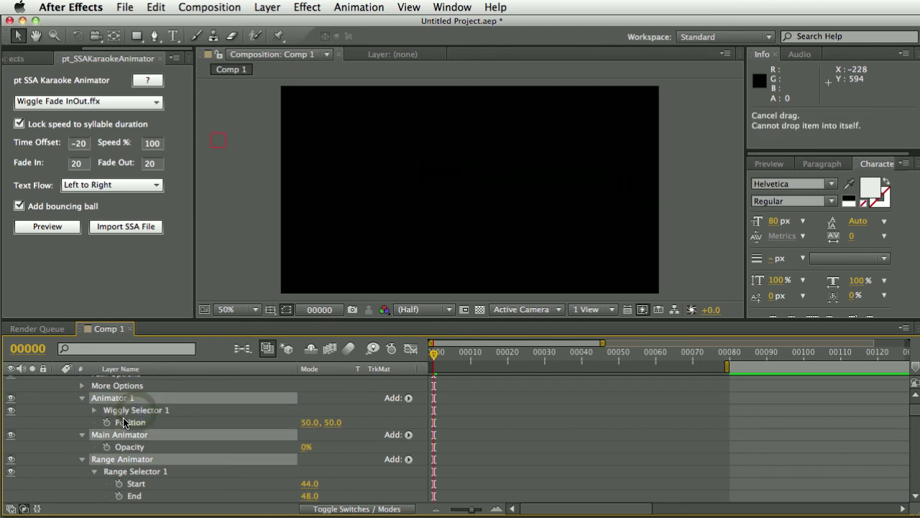
{"action": "scroll", "coordinate": [122, 420], "scroll_direction": "up", "scroll_amount": 3}
{"action": "left_click", "coordinate": [114, 415]}
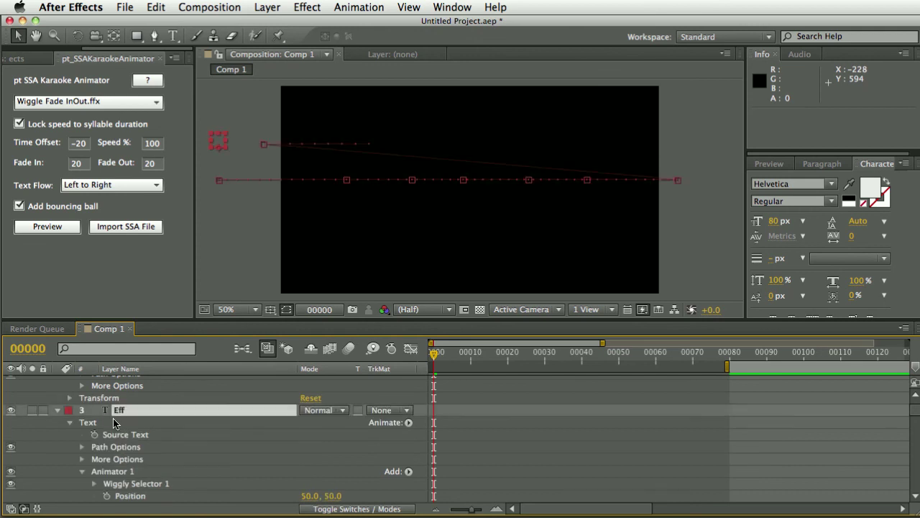
{"action": "key", "text": "Delete"}
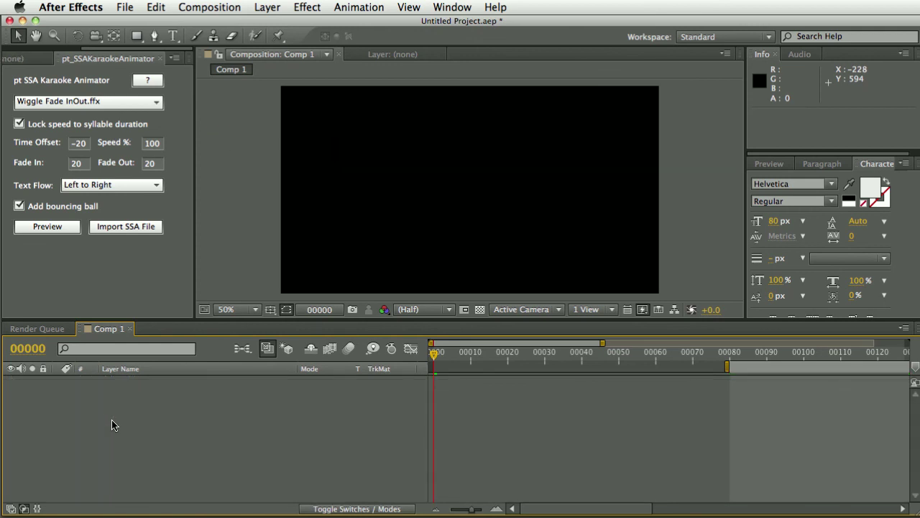
- Set the karaoke Text Flow to Right to Left and regenerate the preview
{"action": "left_click", "coordinate": [100, 185]}
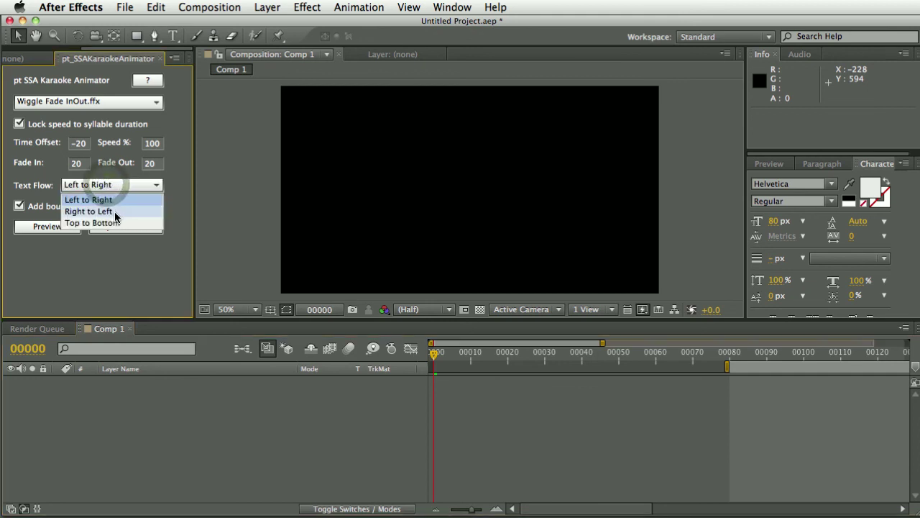
{"action": "left_click", "coordinate": [115, 211]}
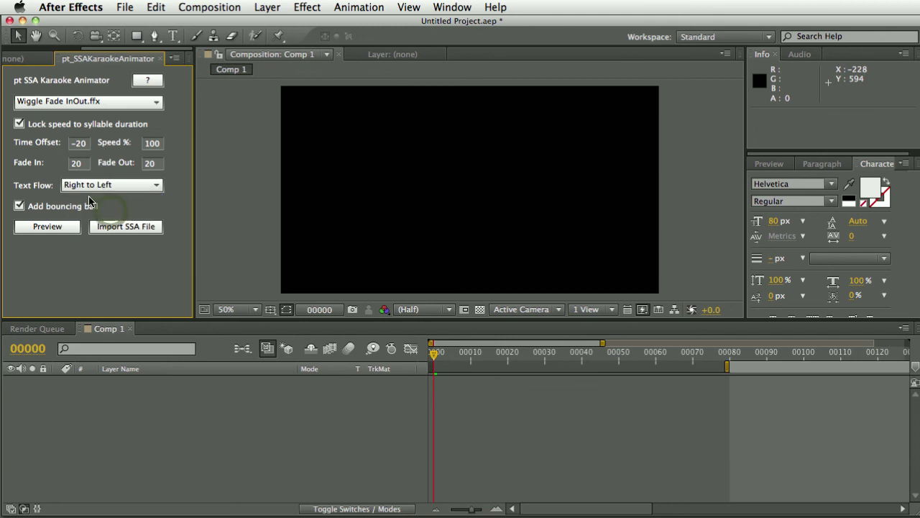
{"action": "left_click", "coordinate": [66, 227]}
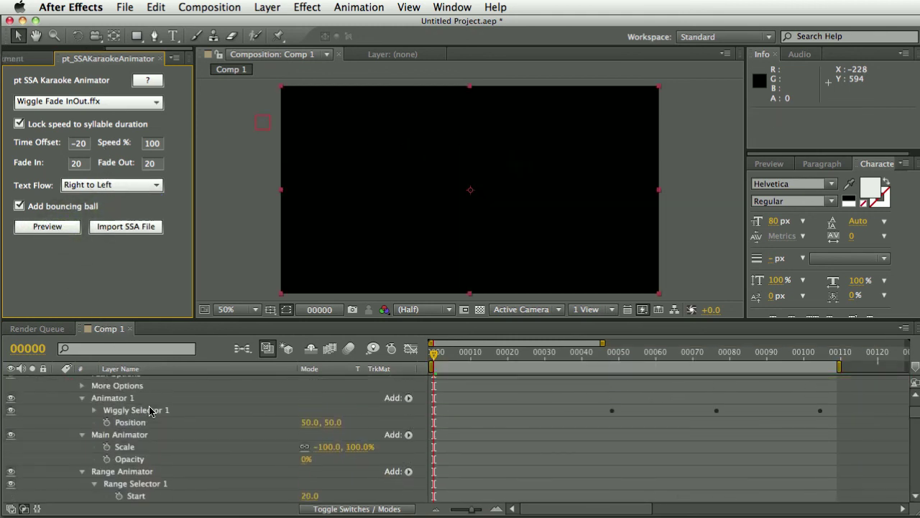
- RAM-preview the reversed karaoke lyrics through all 110 frames, then stop playback
{"action": "left_click", "coordinate": [208, 351]}
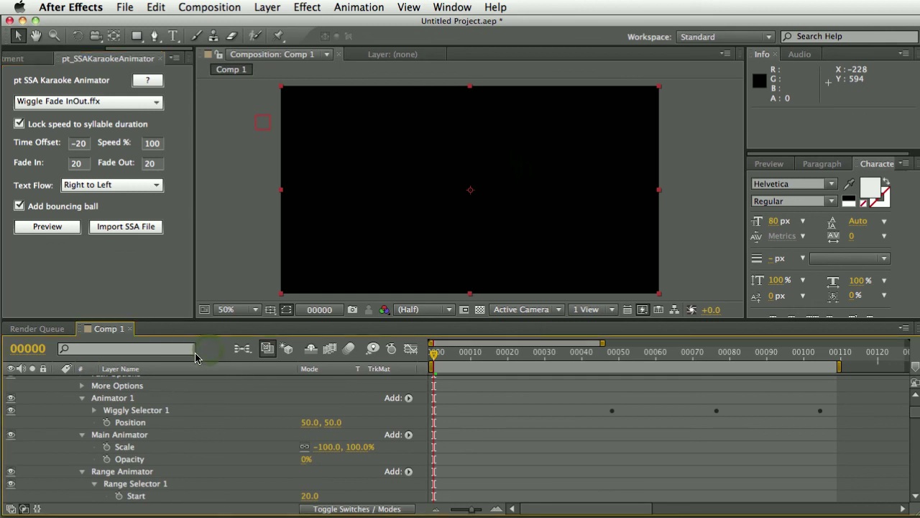
{"action": "key", "text": "KP_0"}
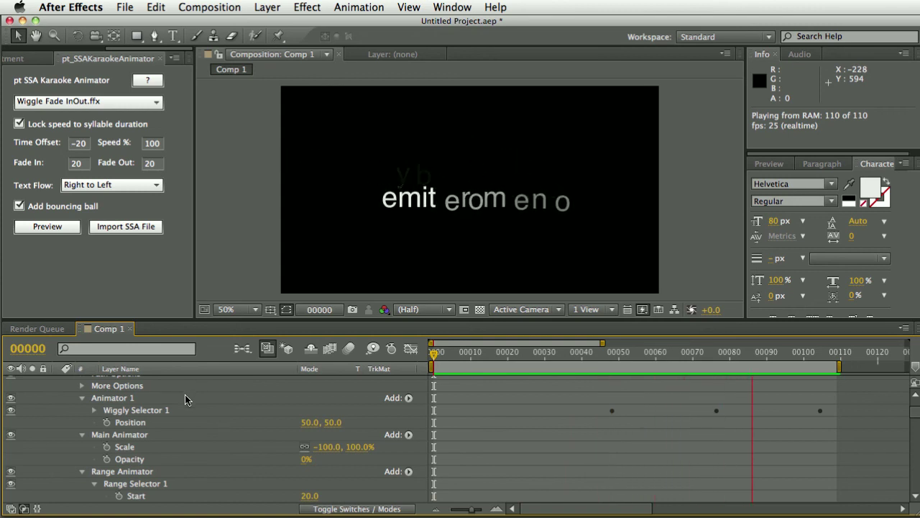
{"action": "key", "text": "space"}
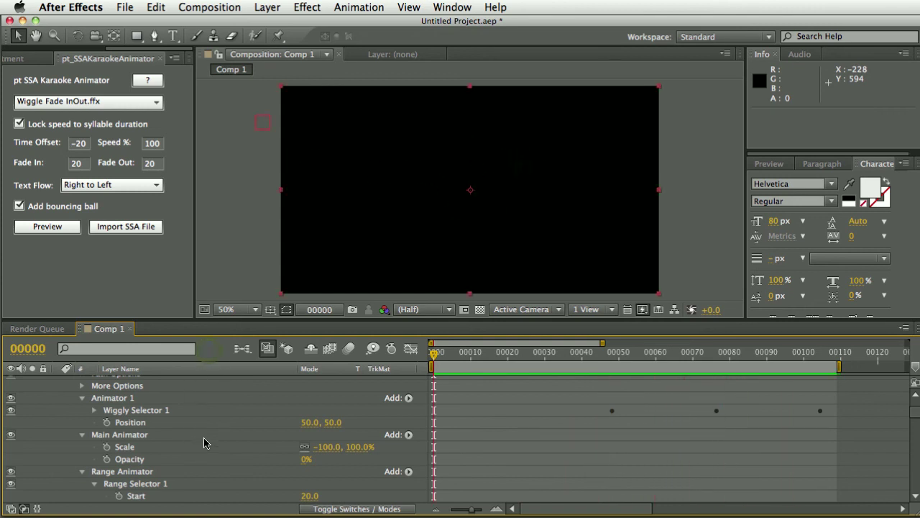